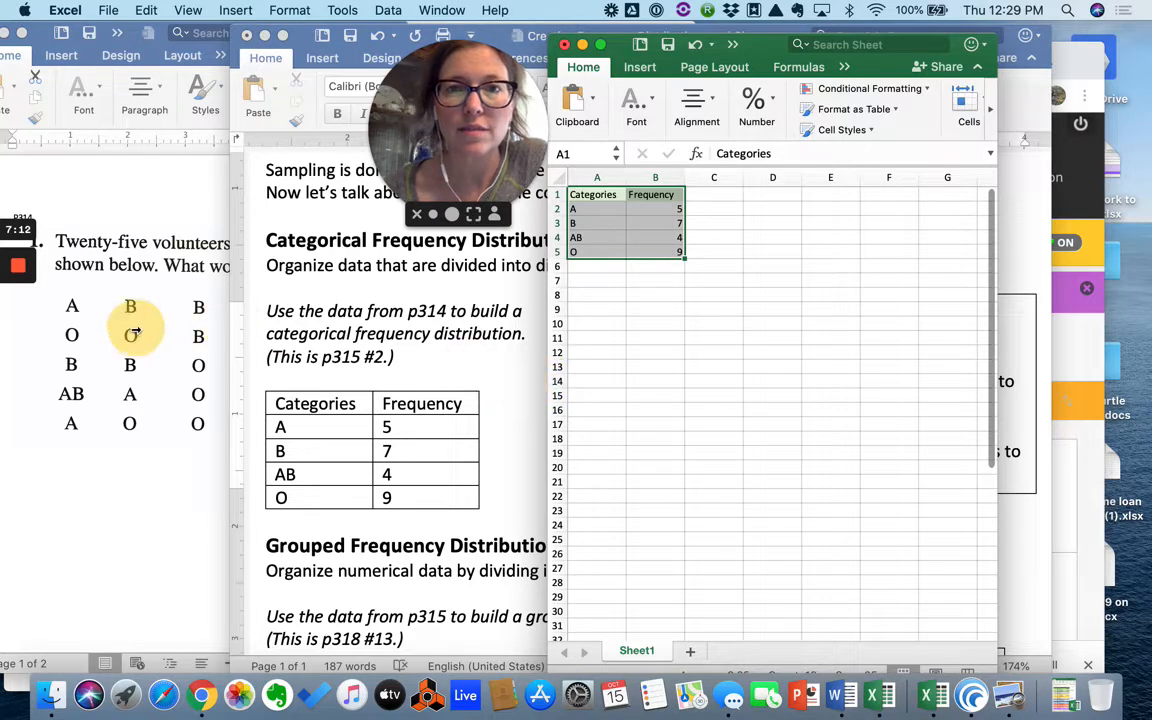
Widen the workbook window to show more worksheet columns
{"action": "left_click_drag", "start_coordinate": [548, 335], "coordinate": [141, 335]}
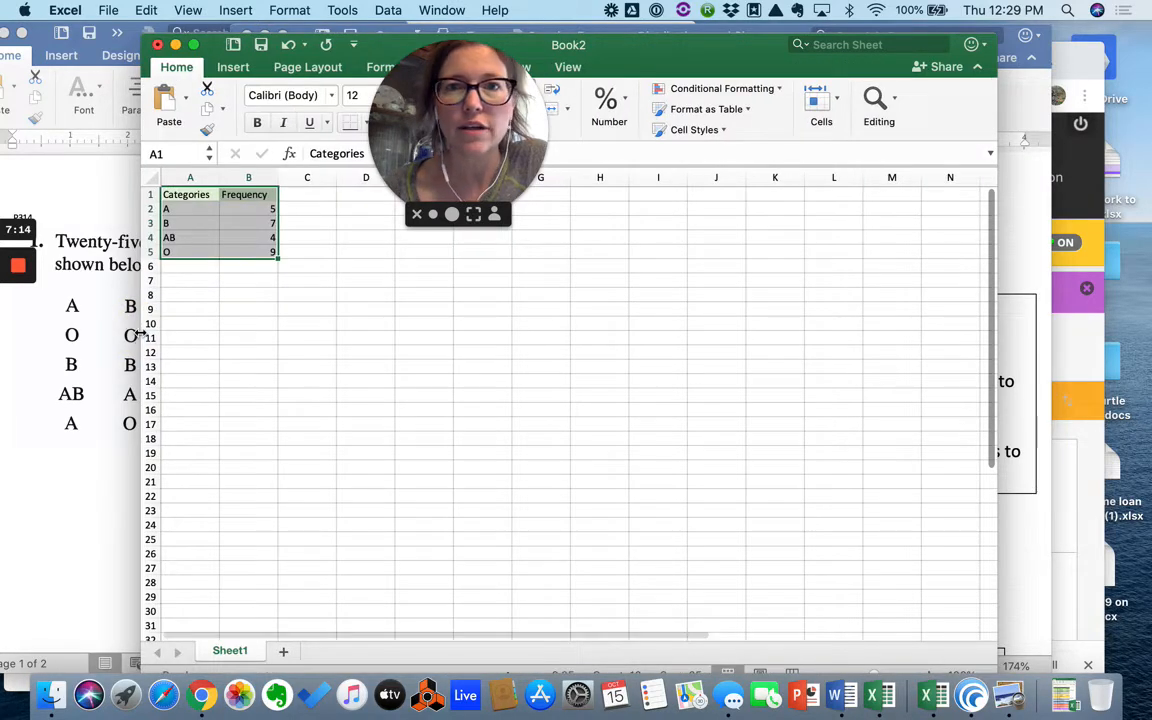
{"action": "left_click_drag", "start_coordinate": [143, 352], "coordinate": [16, 352]}
{"action": "left_click_drag", "start_coordinate": [447, 120], "coordinate": [735, 224]}
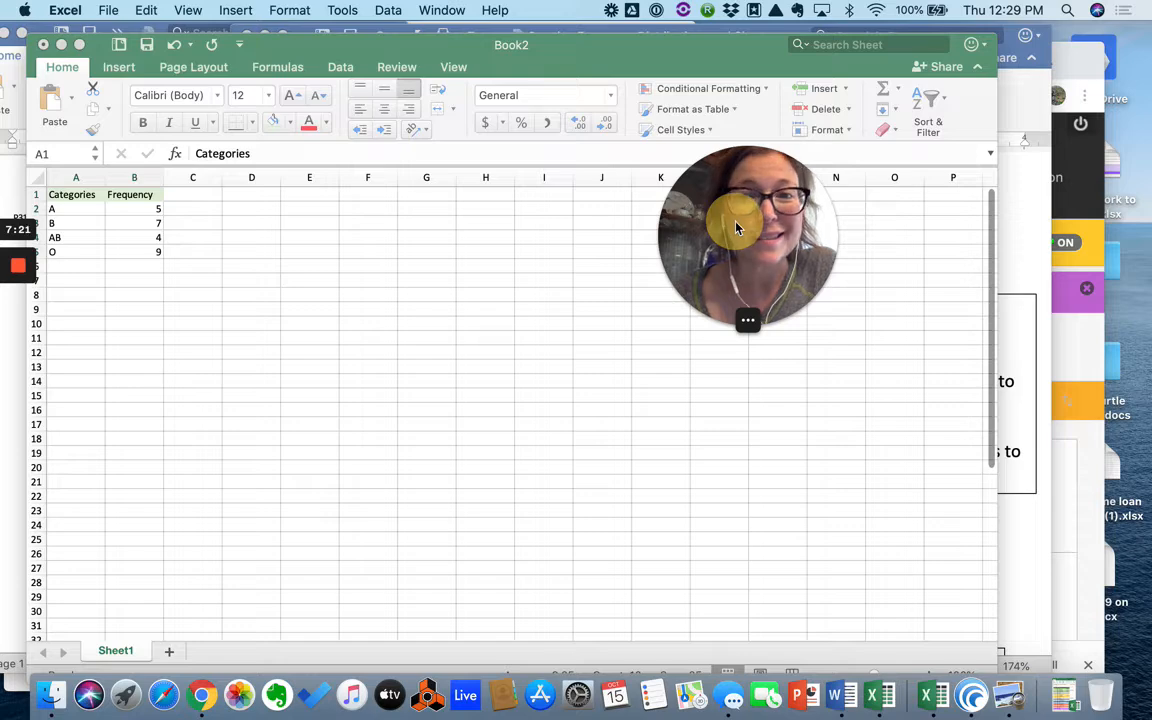
Insert a 2-D pie chart of the Categories and Frequency data and apply the grey chart style with dark percentage labels
{"action": "key", "text": "super+a"}
{"action": "left_click", "coordinate": [270, 67]}
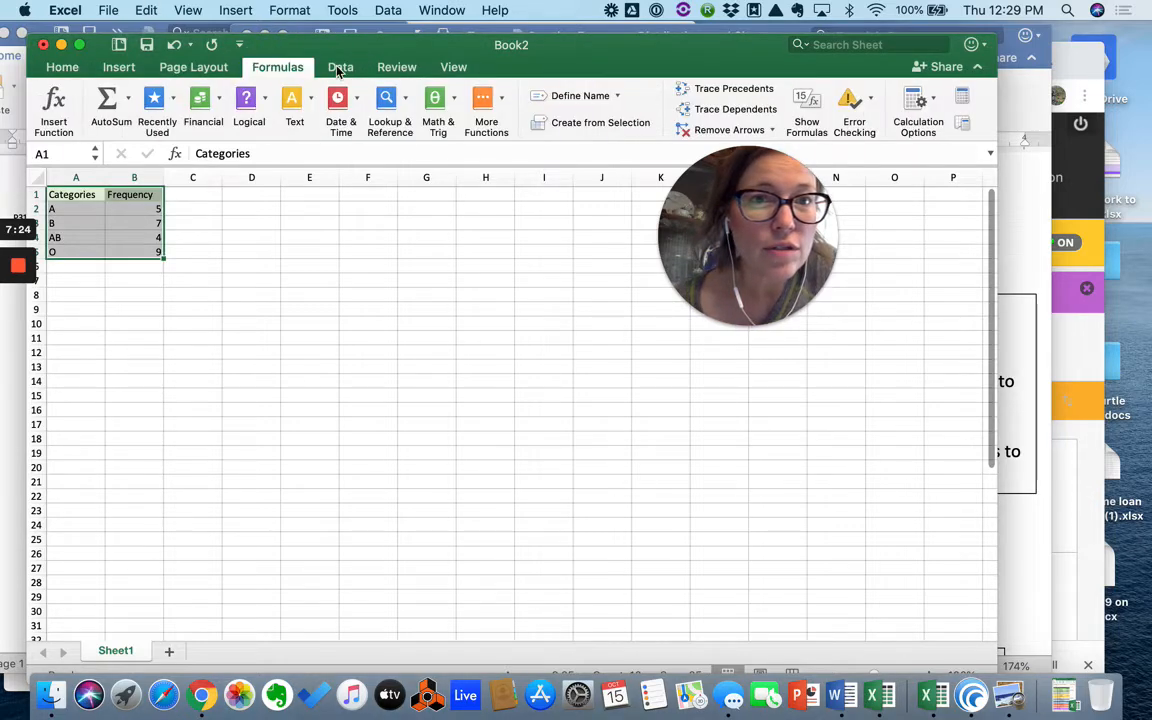
{"action": "left_click", "coordinate": [341, 68]}
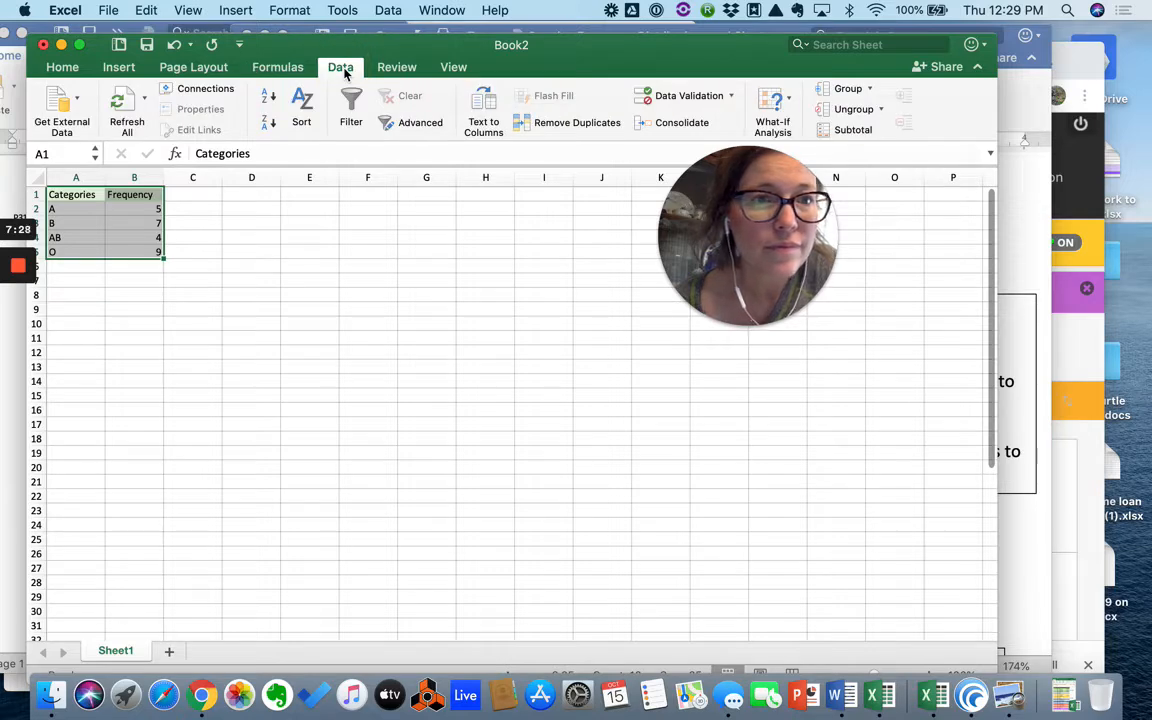
{"action": "mouse_move", "coordinate": [30, 320]}
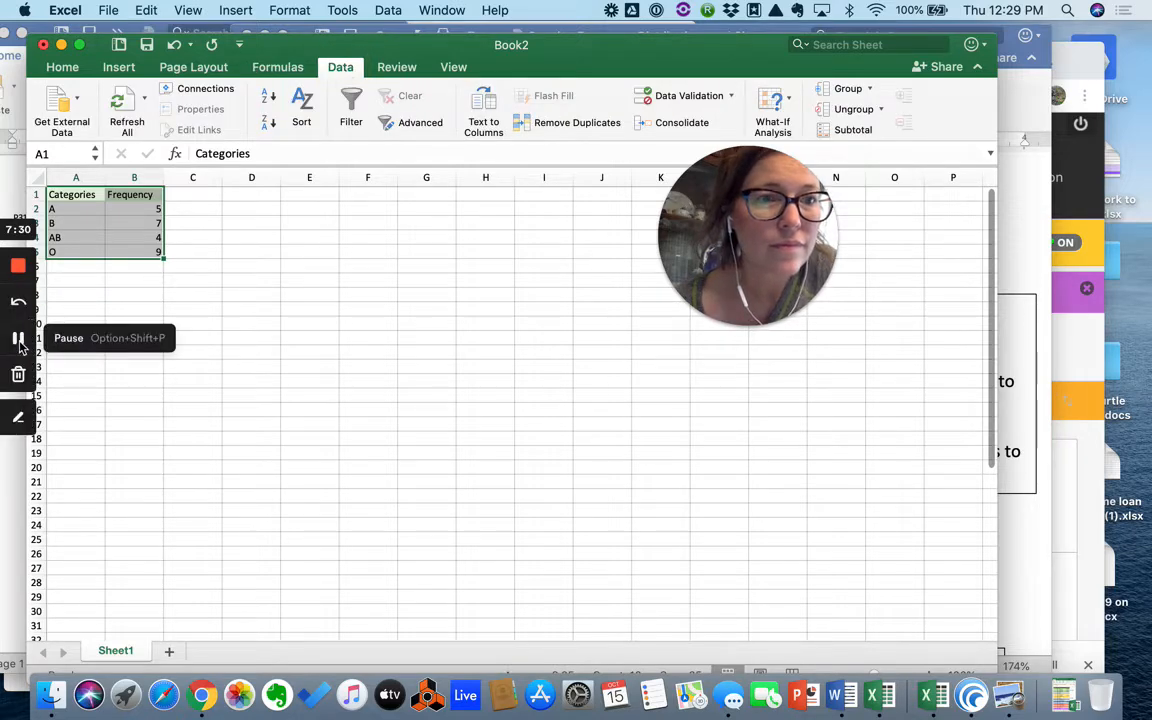
{"action": "left_click", "coordinate": [30, 322]}
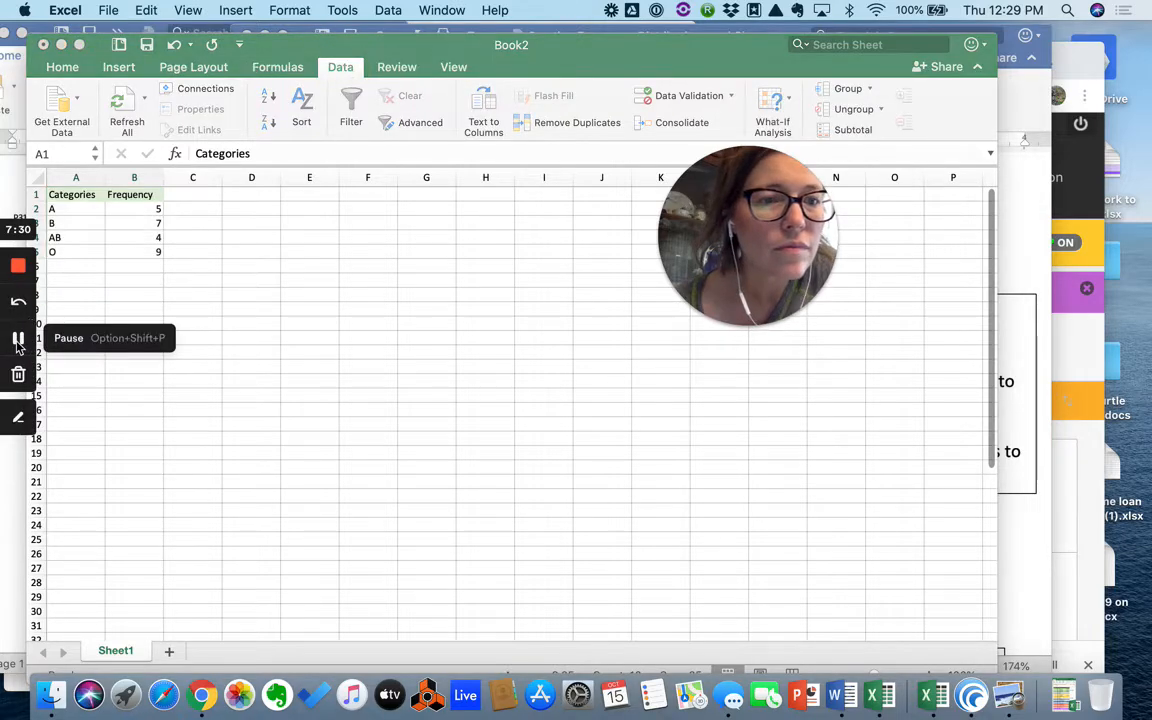
{"action": "left_click", "coordinate": [119, 68]}
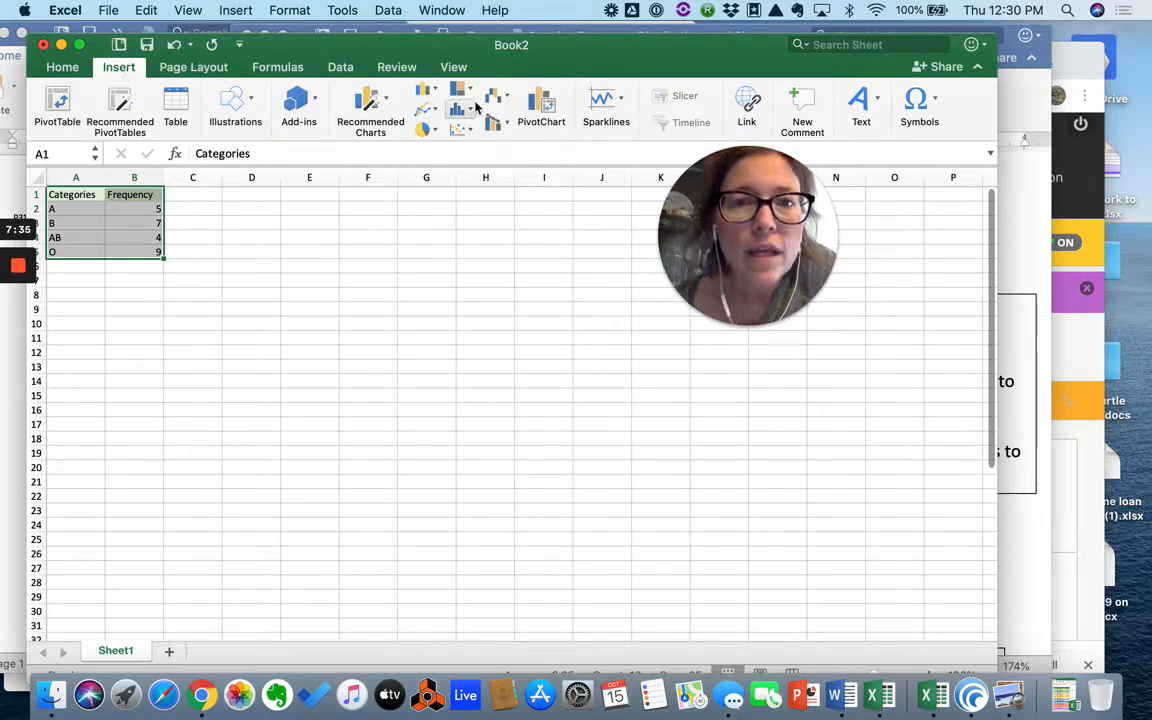
{"action": "left_click", "coordinate": [437, 134]}
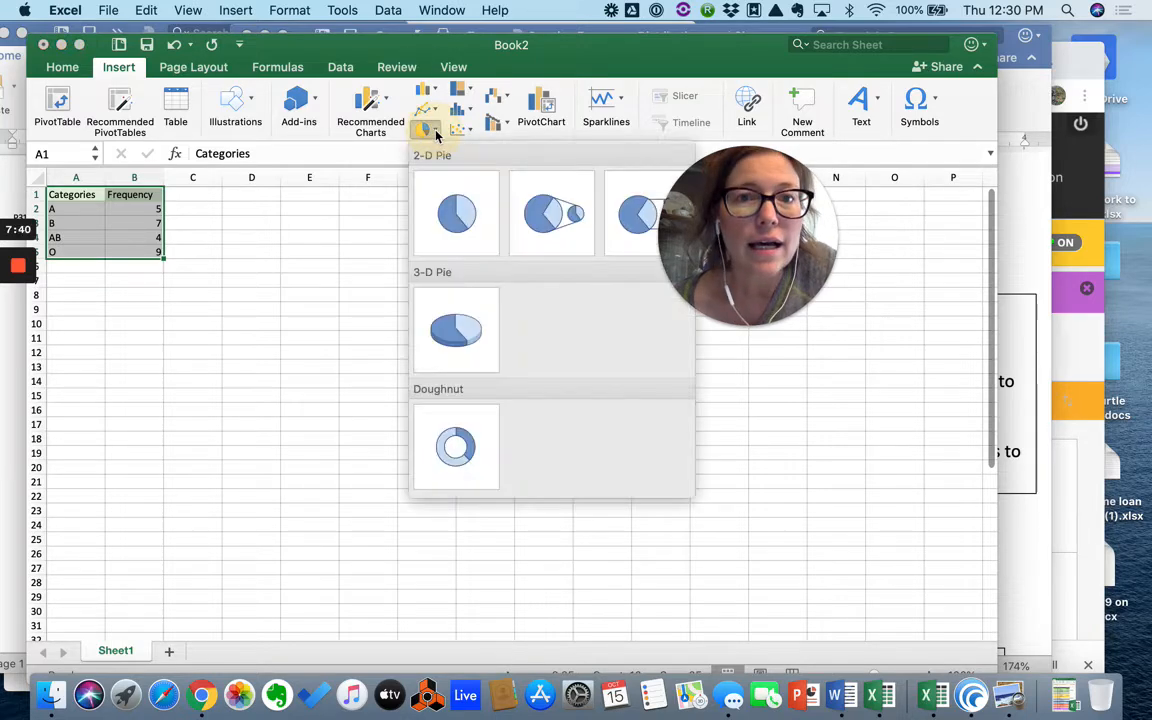
{"action": "left_click", "coordinate": [463, 218]}
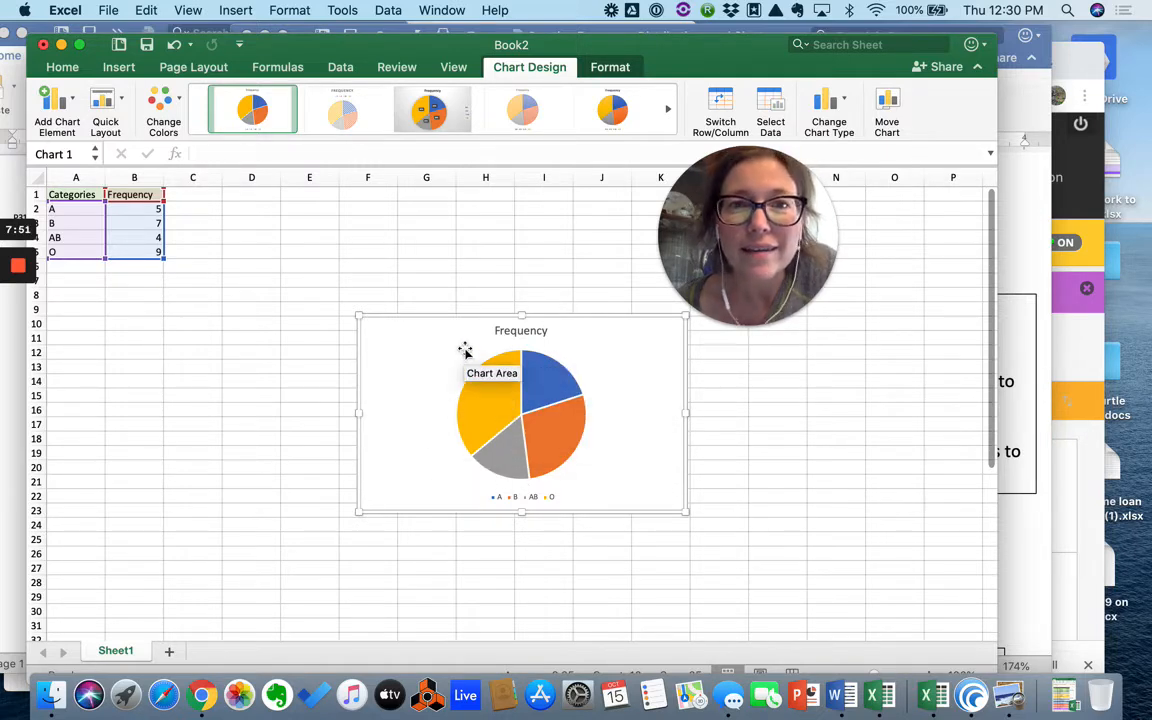
{"action": "left_click", "coordinate": [427, 118]}
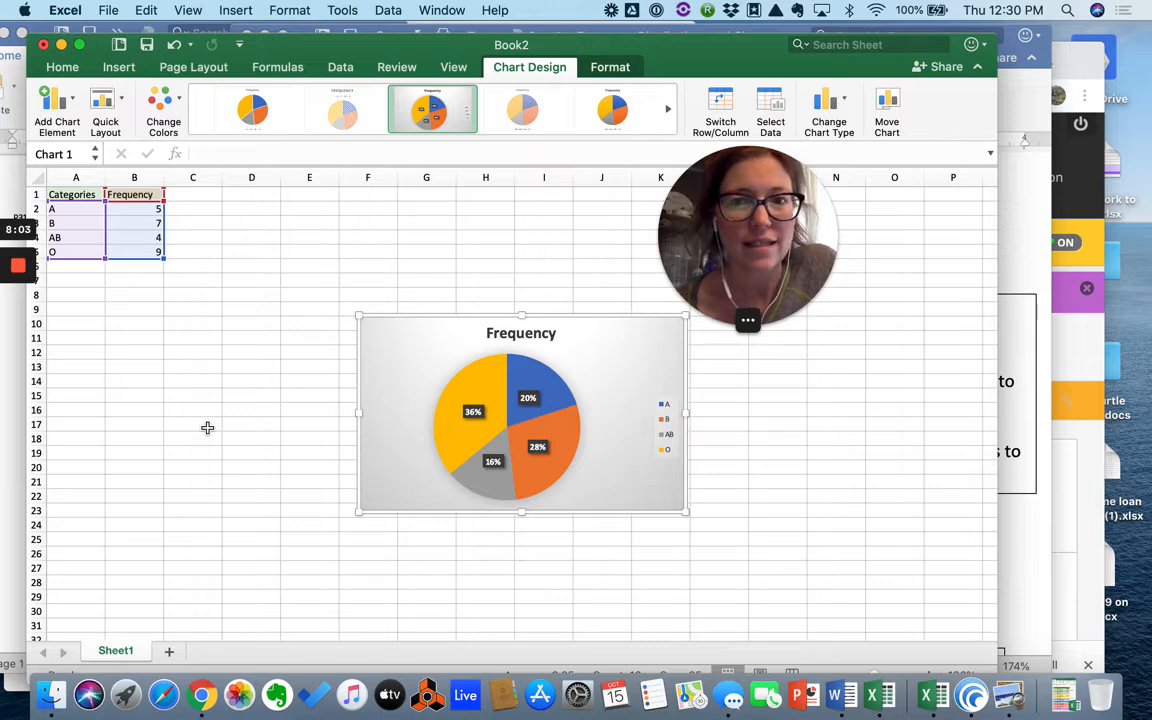
{"action": "key", "text": "Escape"}
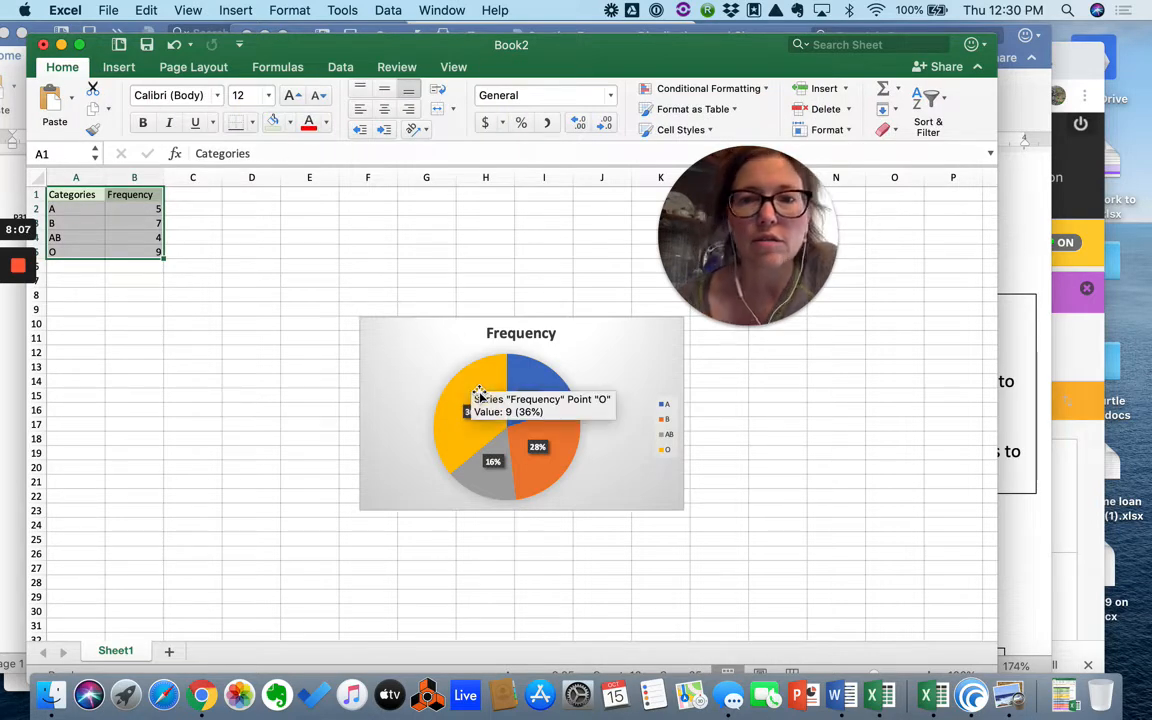
Delete the pie chart from the worksheet and narrow the workbook window to uncover the document behind it
{"action": "left_click", "coordinate": [416, 386]}
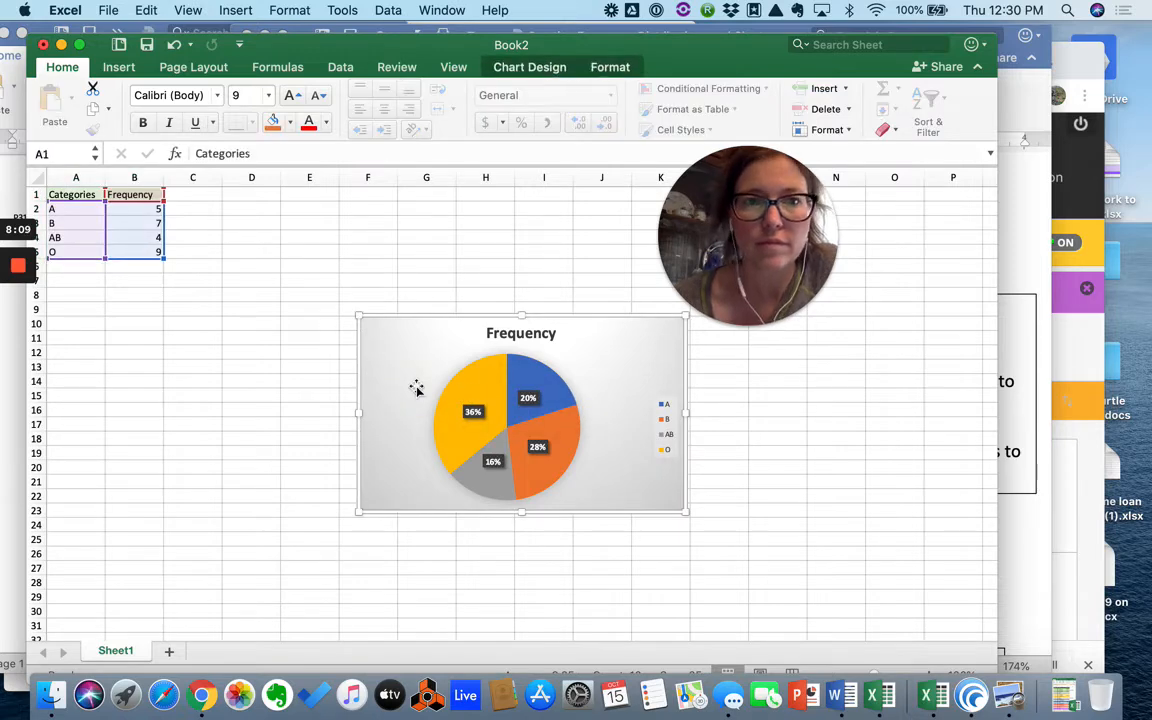
{"action": "key", "text": "Delete"}
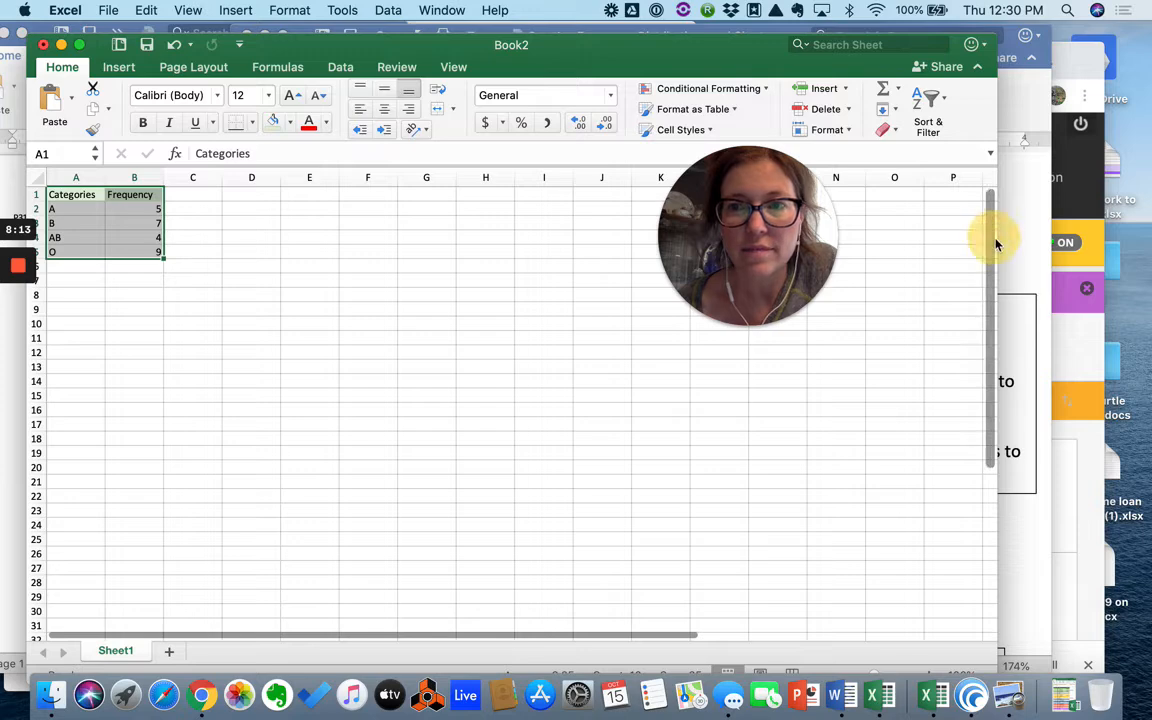
{"action": "left_click_drag", "start_coordinate": [996, 241], "coordinate": [165, 232]}
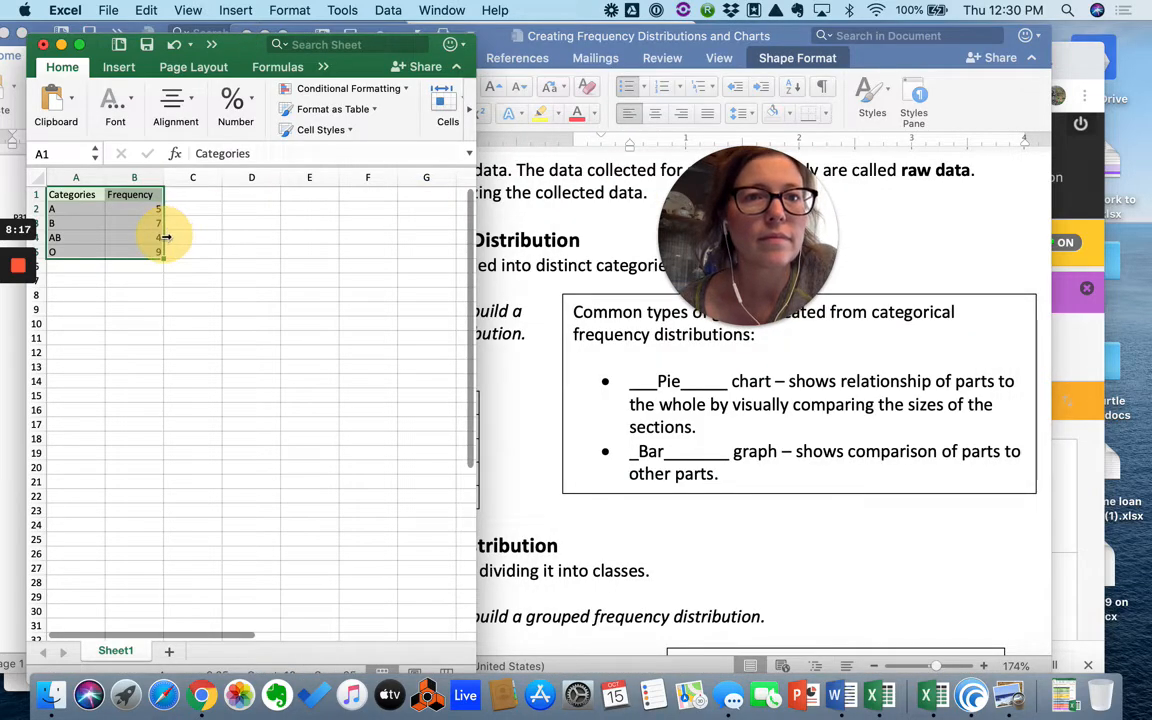
Switch to the Word handout, narrow its window, and return to the Excel workbook
{"action": "left_click", "coordinate": [120, 70]}
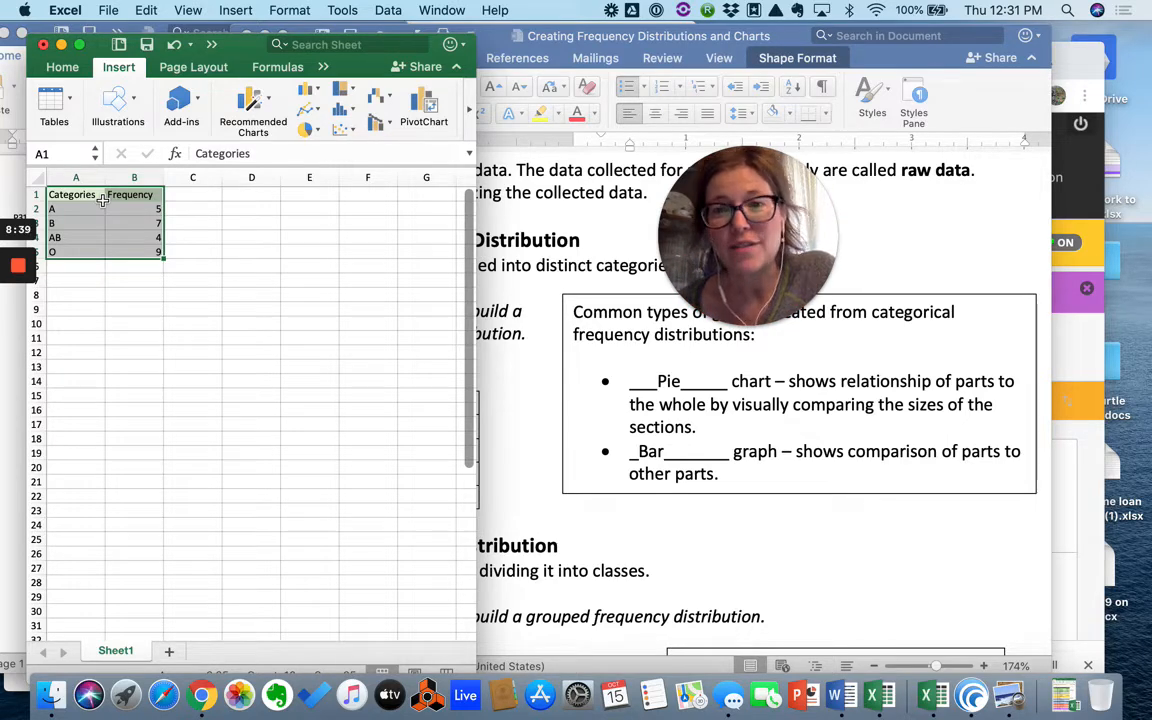
{"action": "left_click", "coordinate": [741, 170]}
{"action": "left_click_drag", "start_coordinate": [1052, 233], "coordinate": [545, 227]}
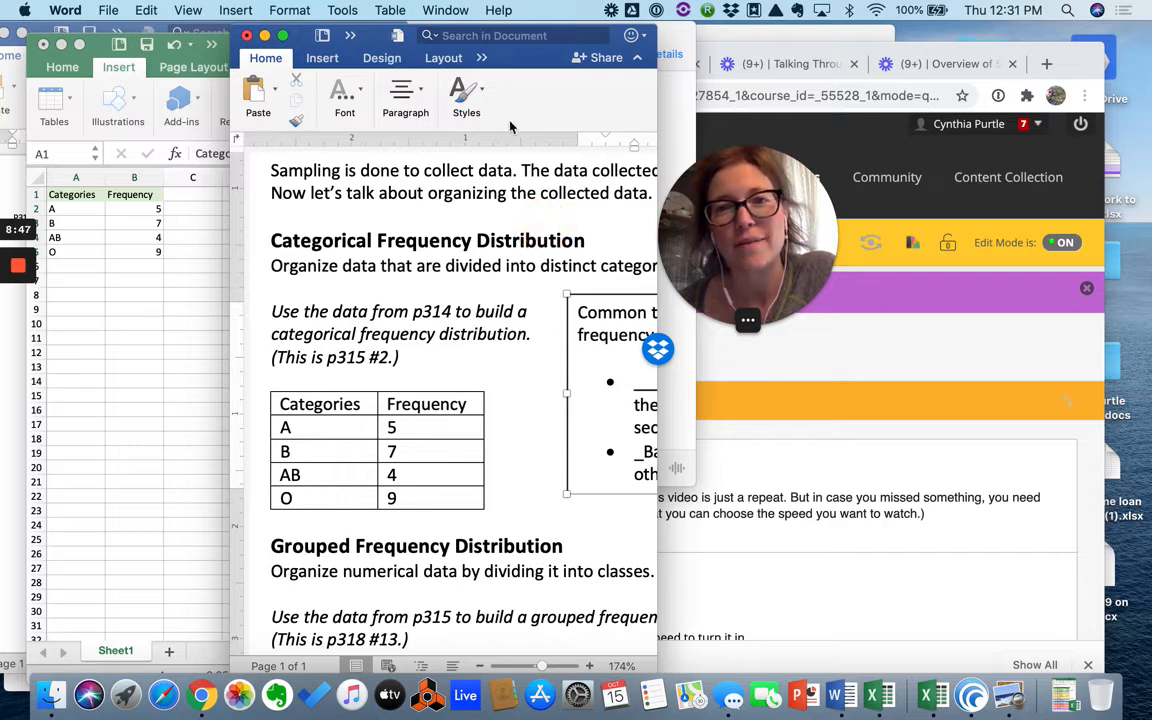
{"action": "left_click", "coordinate": [360, 93]}
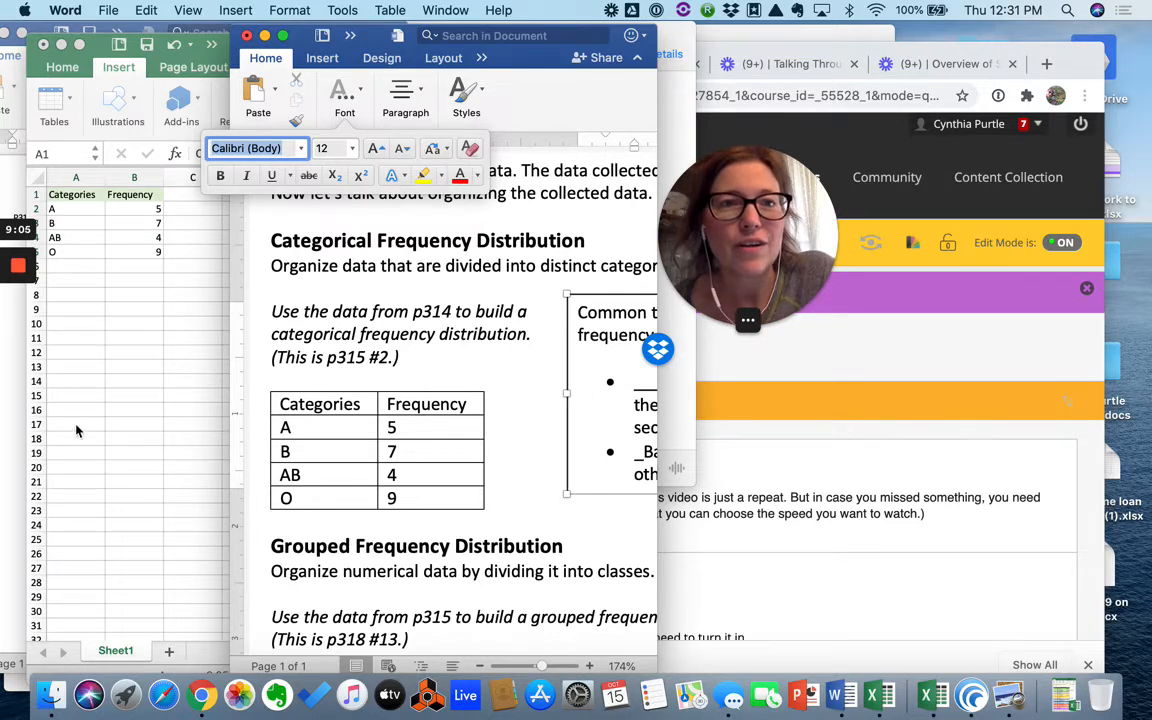
{"action": "left_click", "coordinate": [170, 358]}
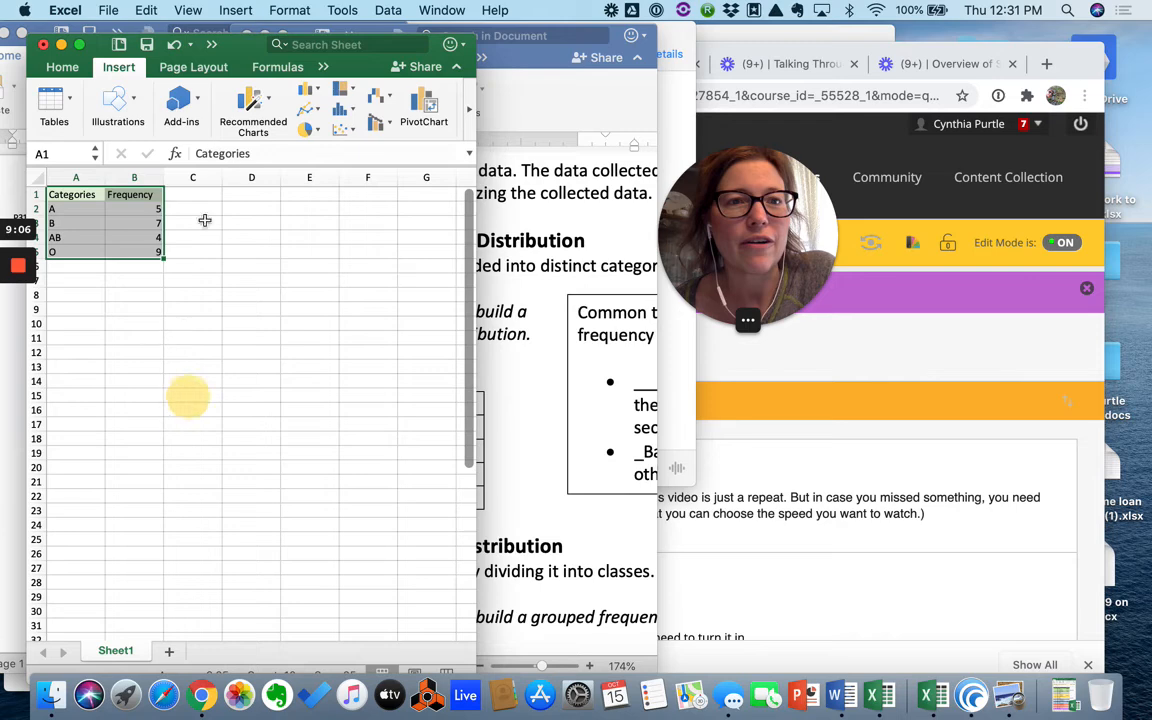
{"action": "left_click", "coordinate": [196, 105]}
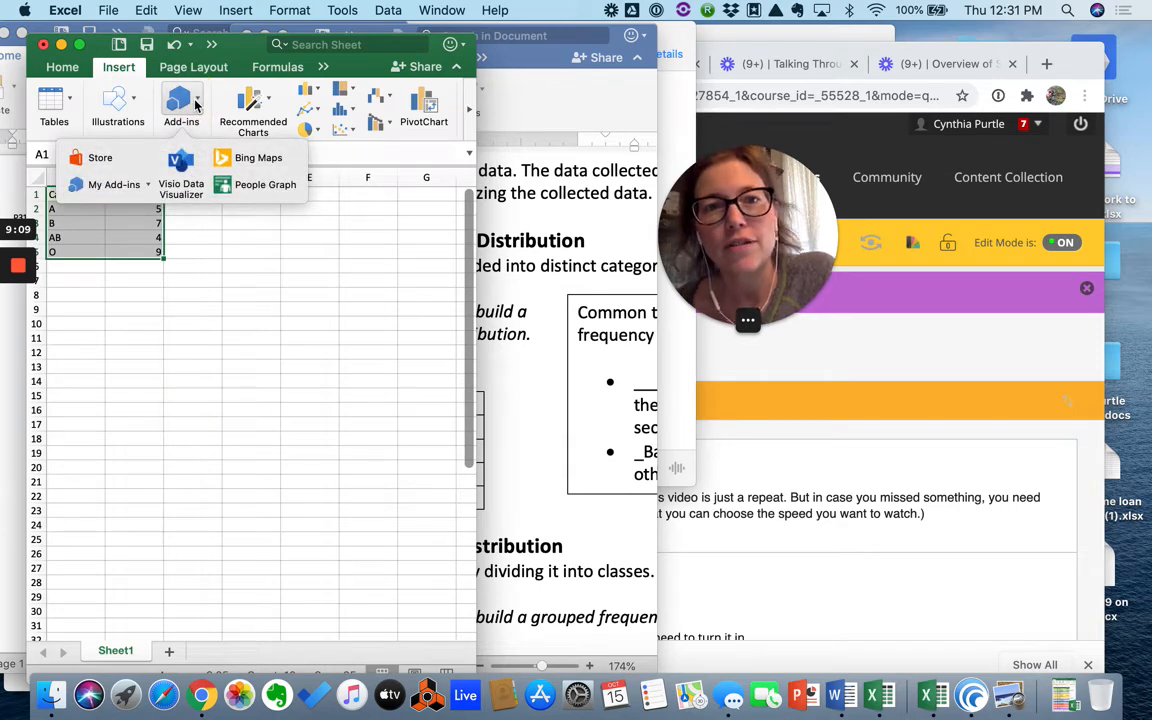
{"action": "left_click", "coordinate": [240, 223]}
{"action": "left_click", "coordinate": [329, 406]}
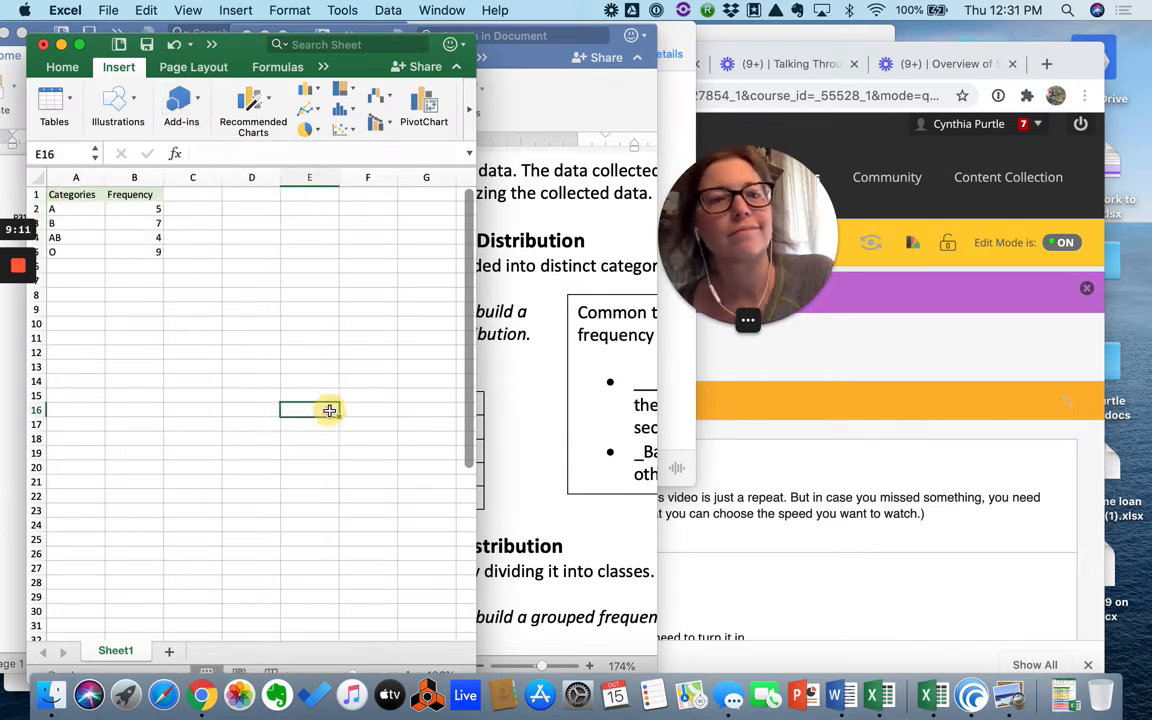
Widen the workbook window and insert a basic 2-D column chart from the Categories and Frequency data in A1:B5
{"action": "left_click_drag", "start_coordinate": [477, 396], "coordinate": [874, 419]}
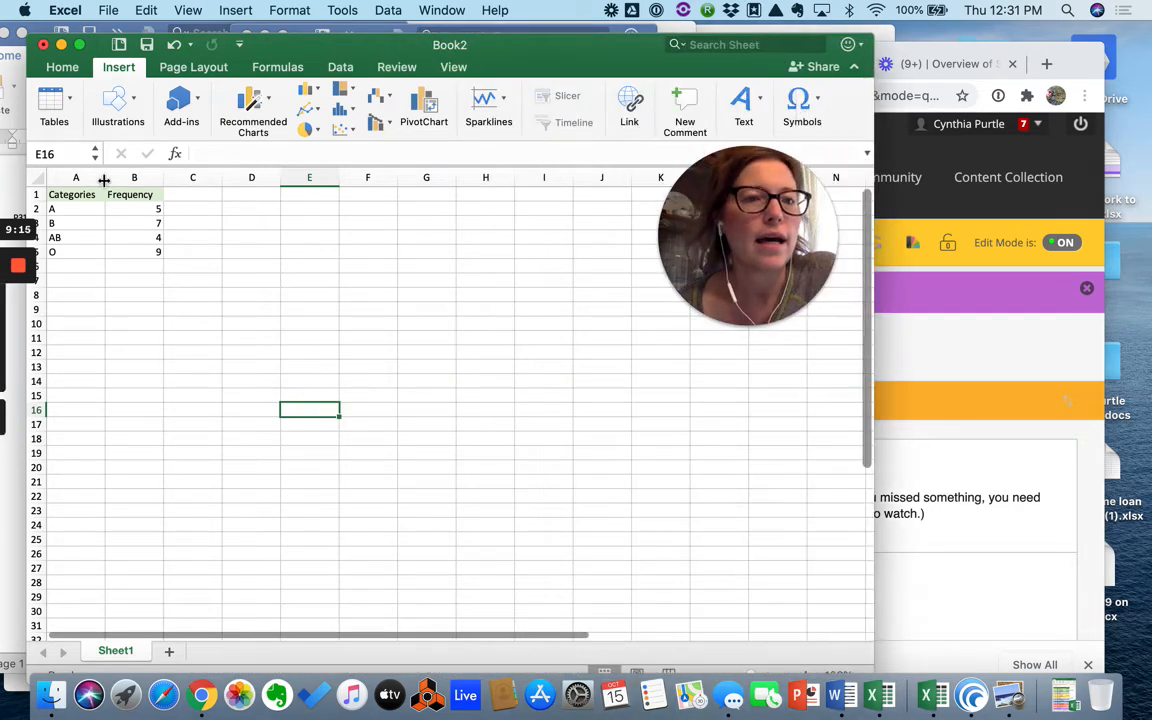
{"action": "left_click_drag", "start_coordinate": [77, 196], "coordinate": [118, 250]}
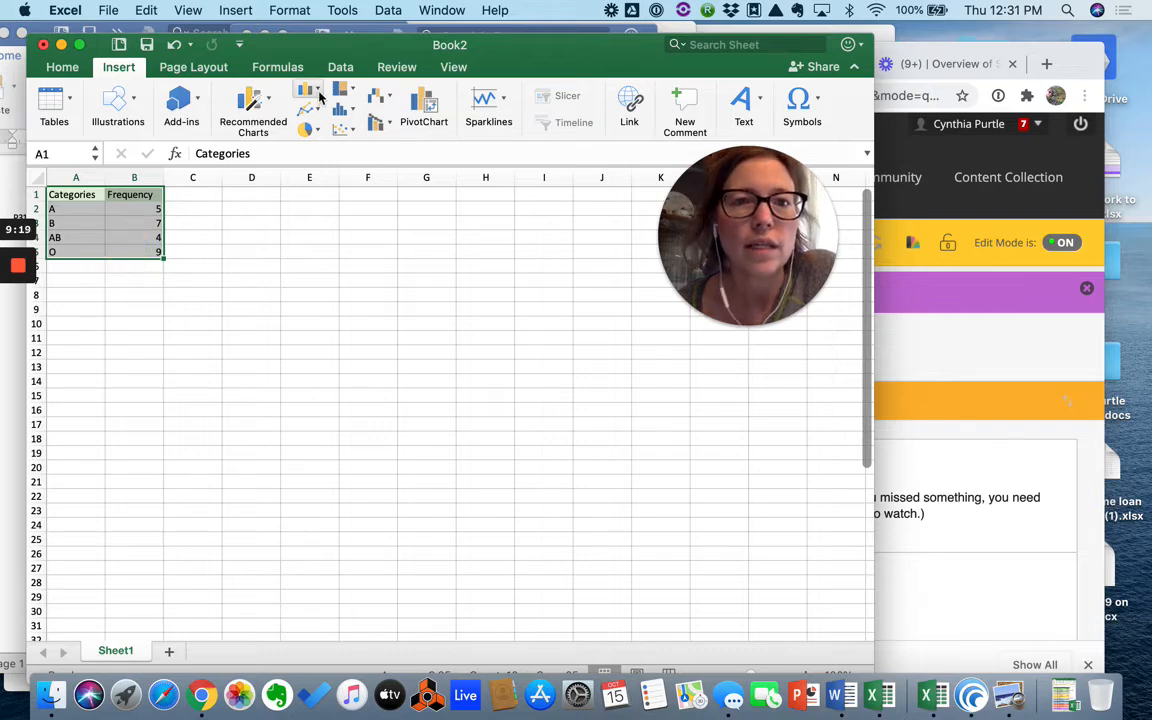
{"action": "left_click", "coordinate": [352, 112]}
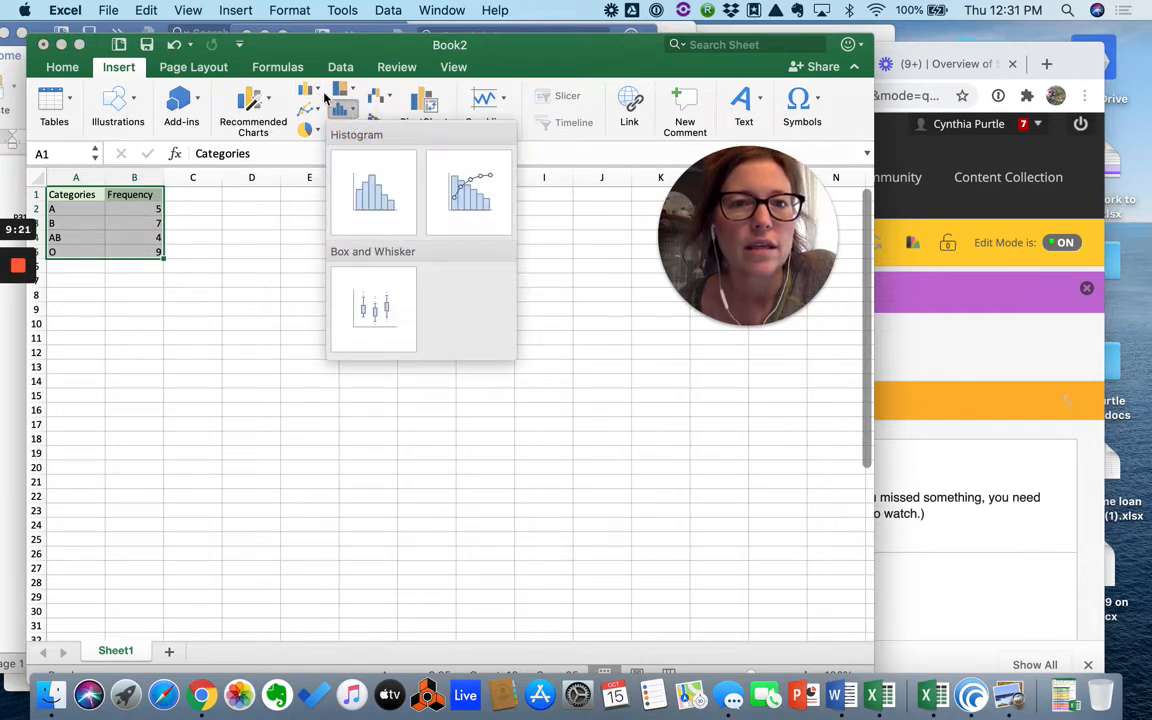
{"action": "left_click", "coordinate": [324, 94]}
{"action": "left_click", "coordinate": [316, 92]}
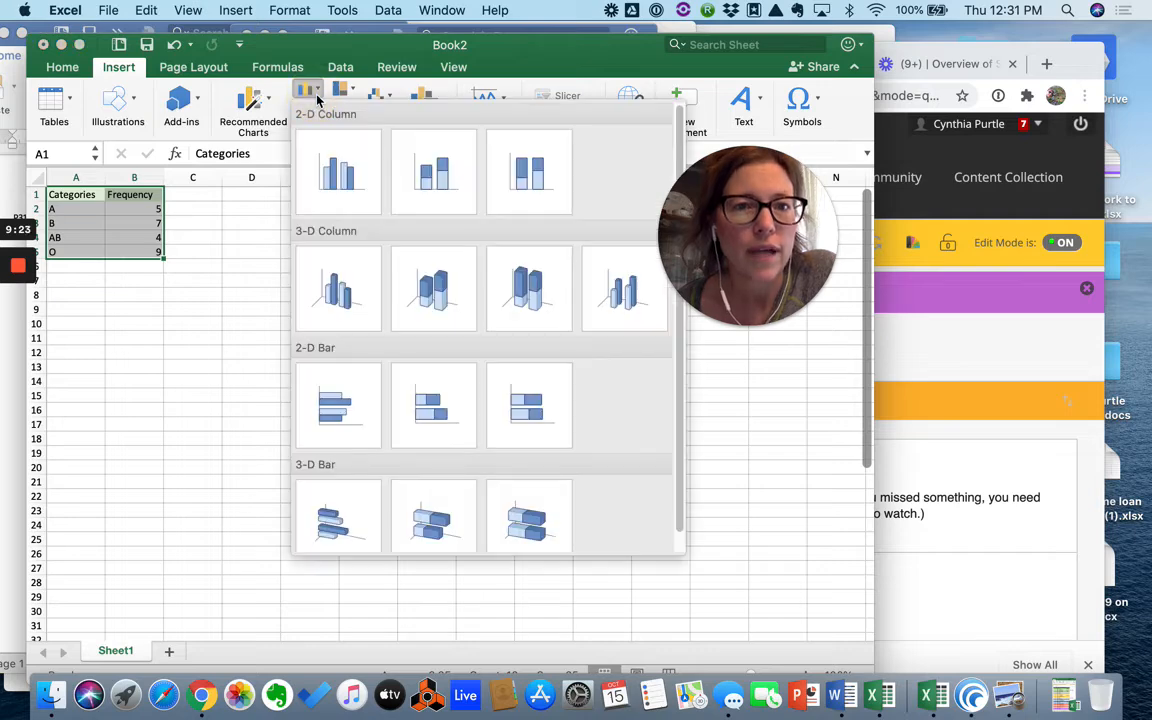
{"action": "left_click", "coordinate": [345, 178]}
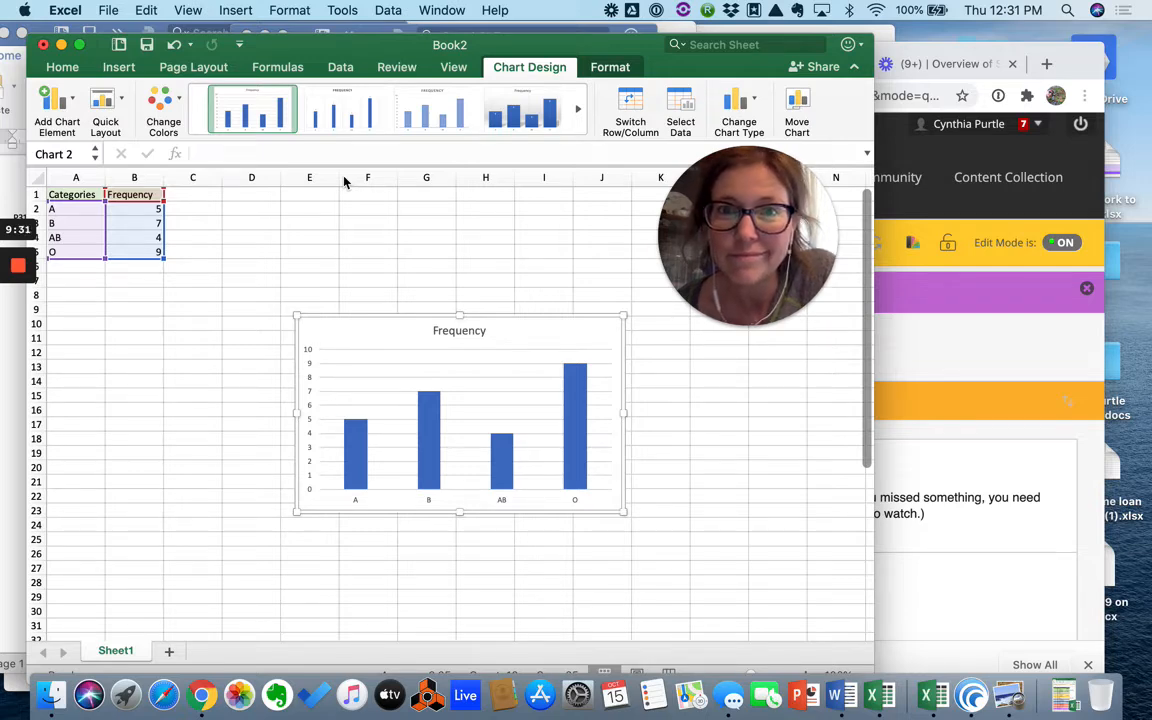
{"action": "left_click", "coordinate": [578, 109]}
{"action": "left_click", "coordinate": [578, 109]}
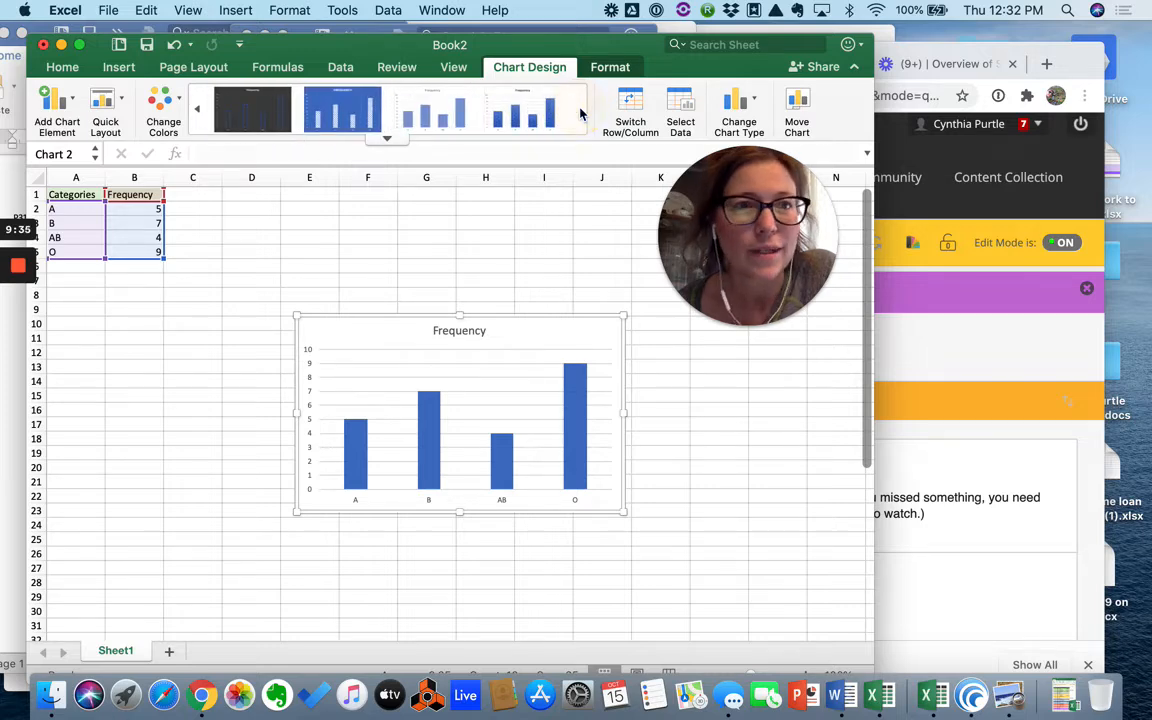
{"action": "mouse_move", "coordinate": [12, 308]}
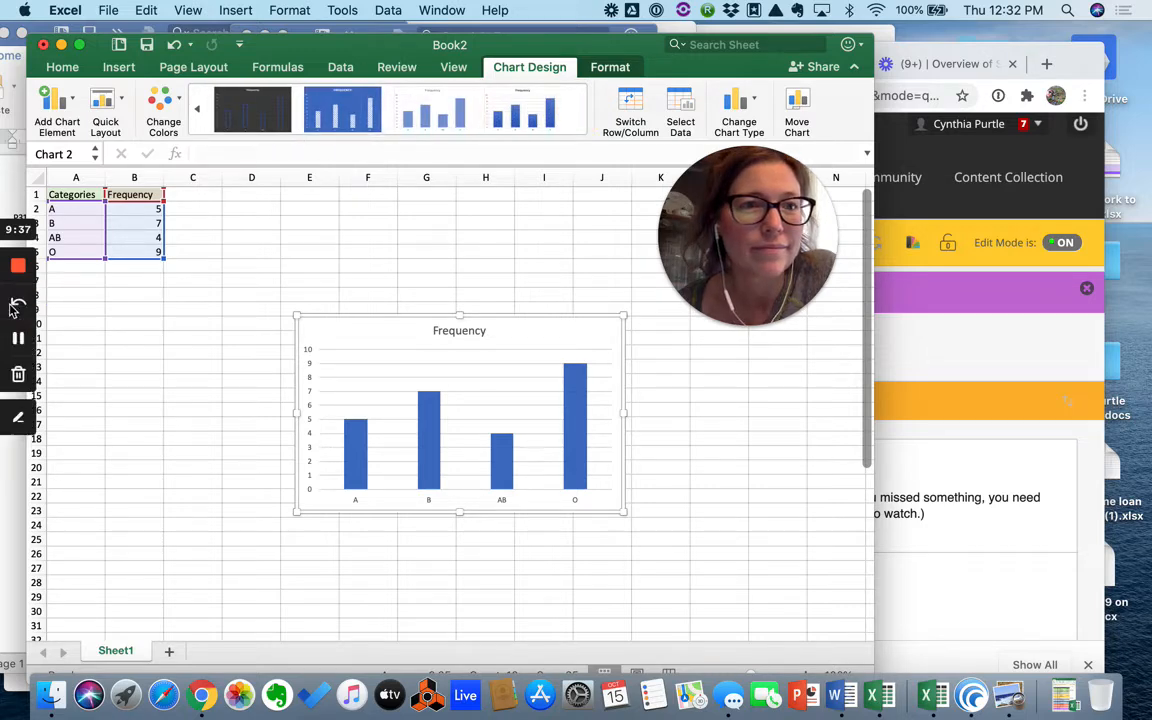
{"action": "left_click", "coordinate": [17, 342]}
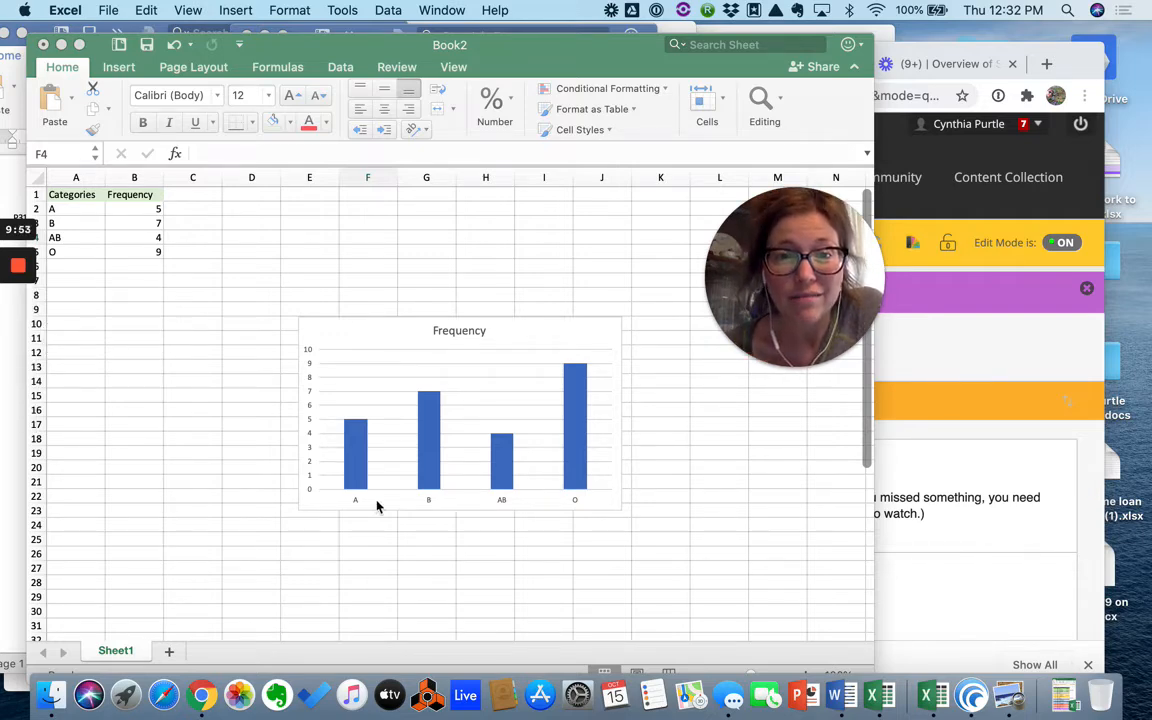
Change the column chart's title to "Blood Types Sampled" and close the formatting pane
{"action": "left_click", "coordinate": [455, 333]}
{"action": "left_click", "coordinate": [457, 331]}
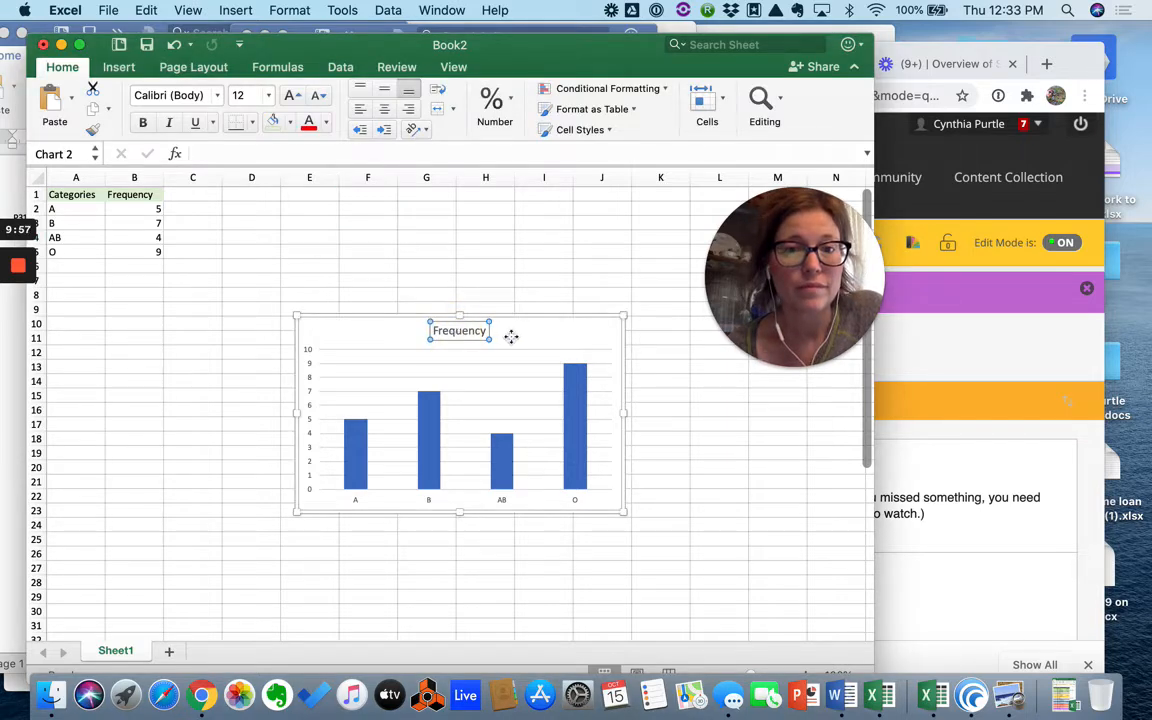
{"action": "double_click", "coordinate": [458, 333]}
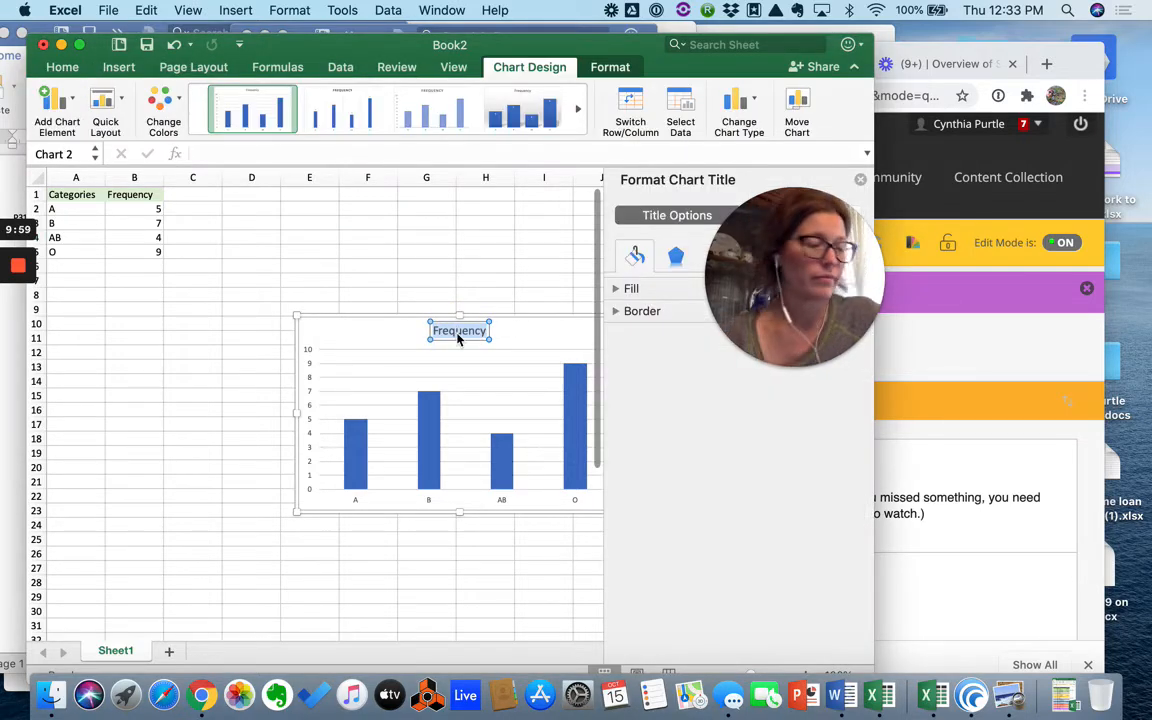
{"action": "type", "text": "Blood Types Sampled"}
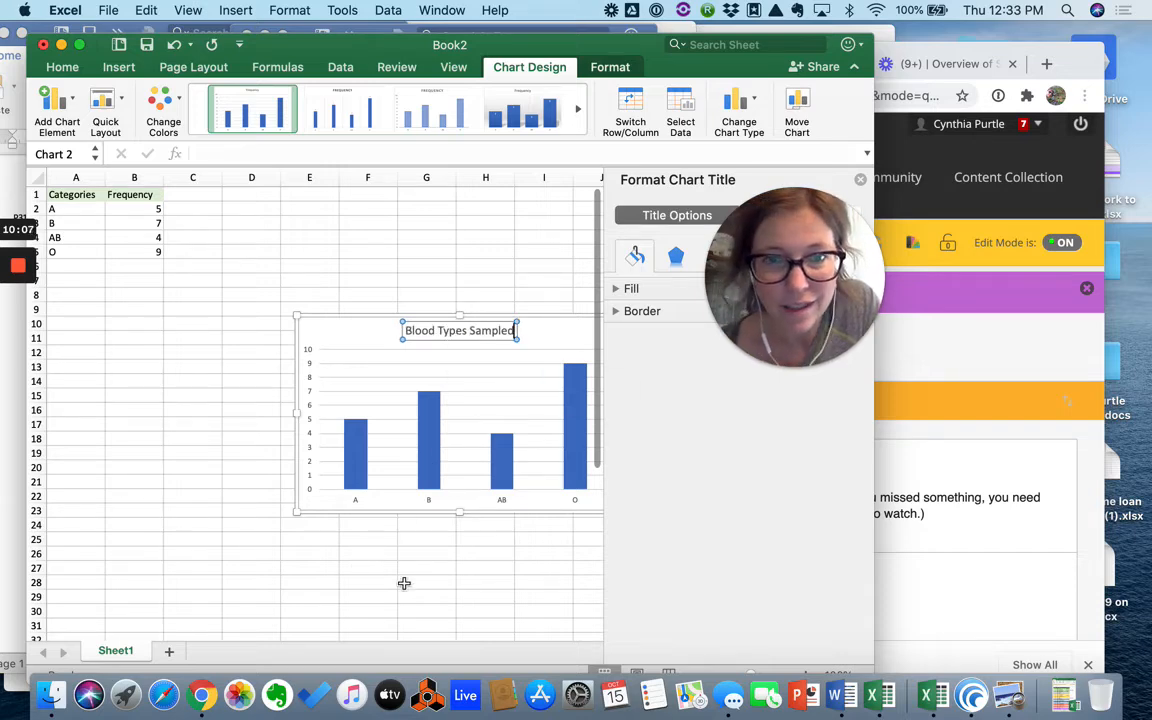
{"action": "left_click", "coordinate": [399, 578]}
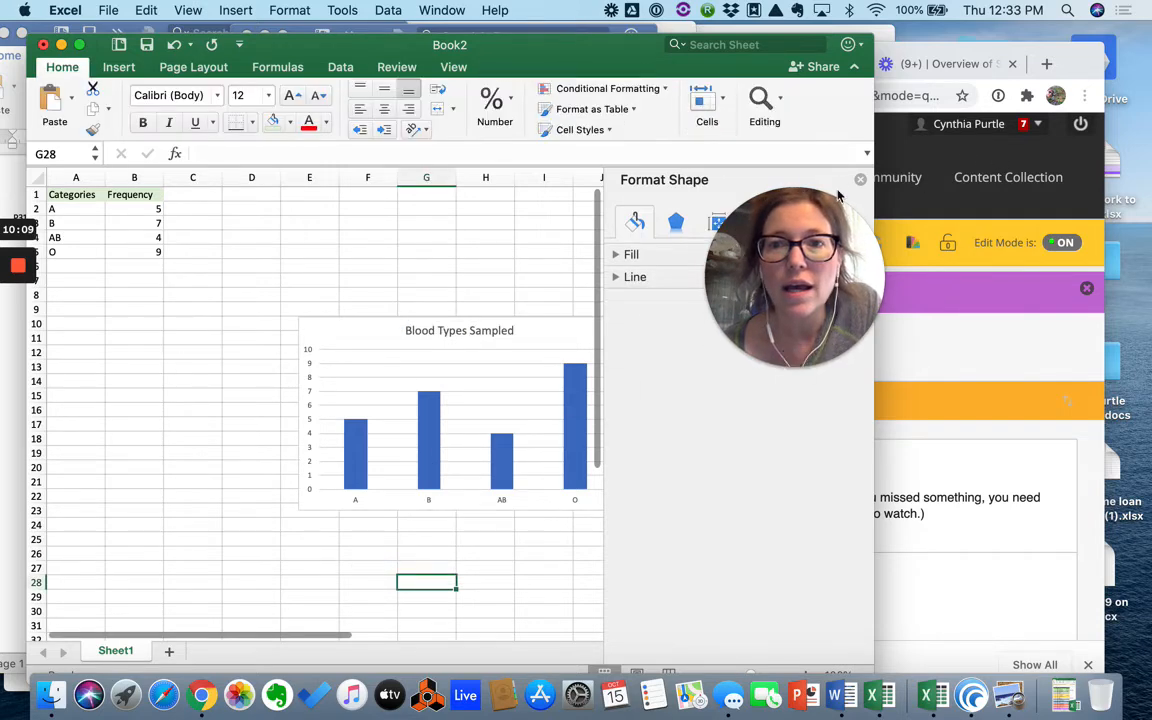
{"action": "left_click", "coordinate": [860, 179]}
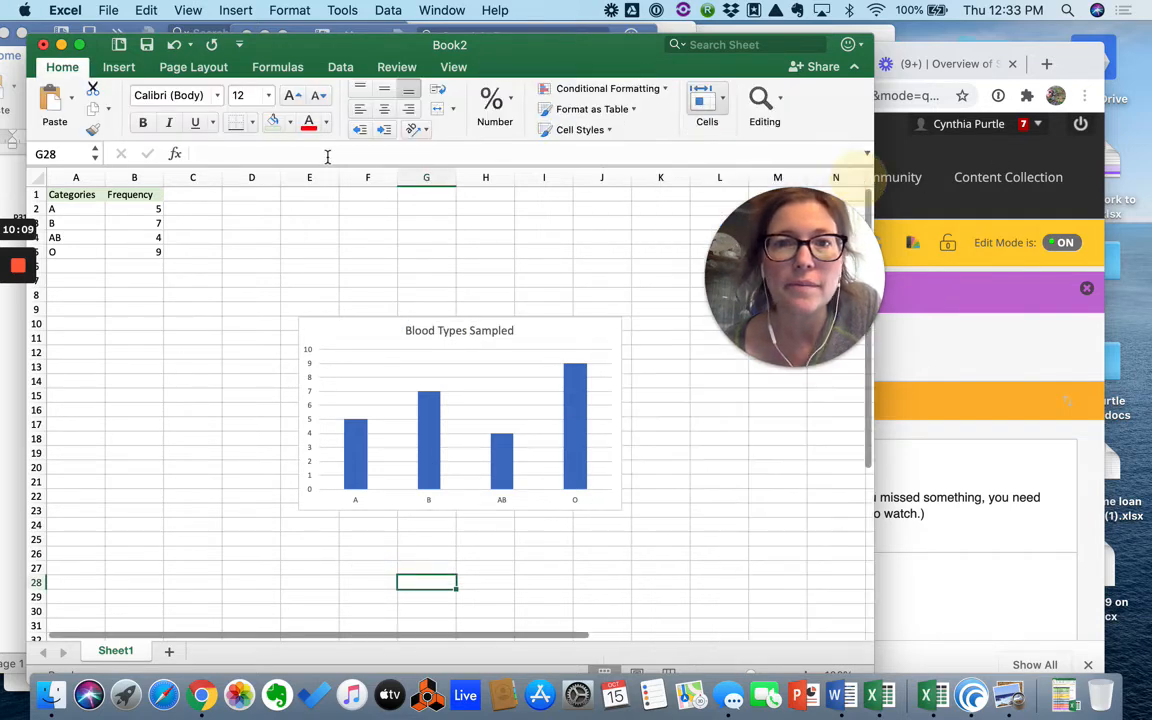
Add primary horizontal and primary vertical axis titles to the Blood Types Sampled column chart
{"action": "left_click", "coordinate": [393, 496]}
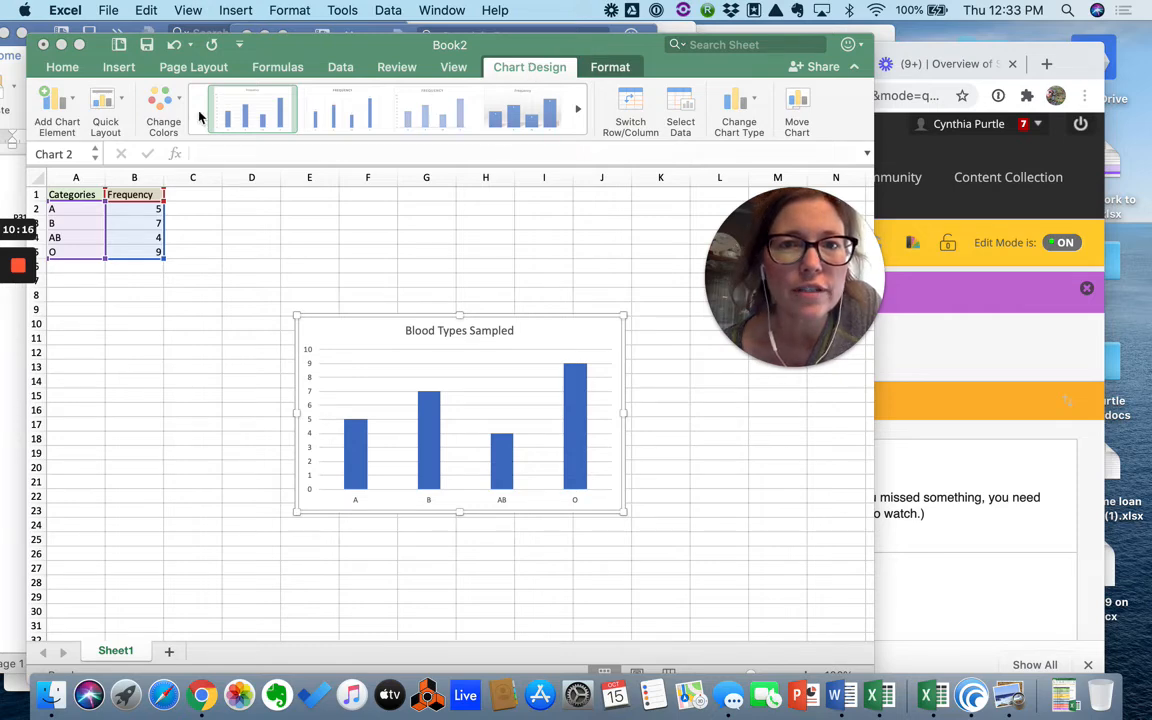
{"action": "left_click", "coordinate": [71, 105]}
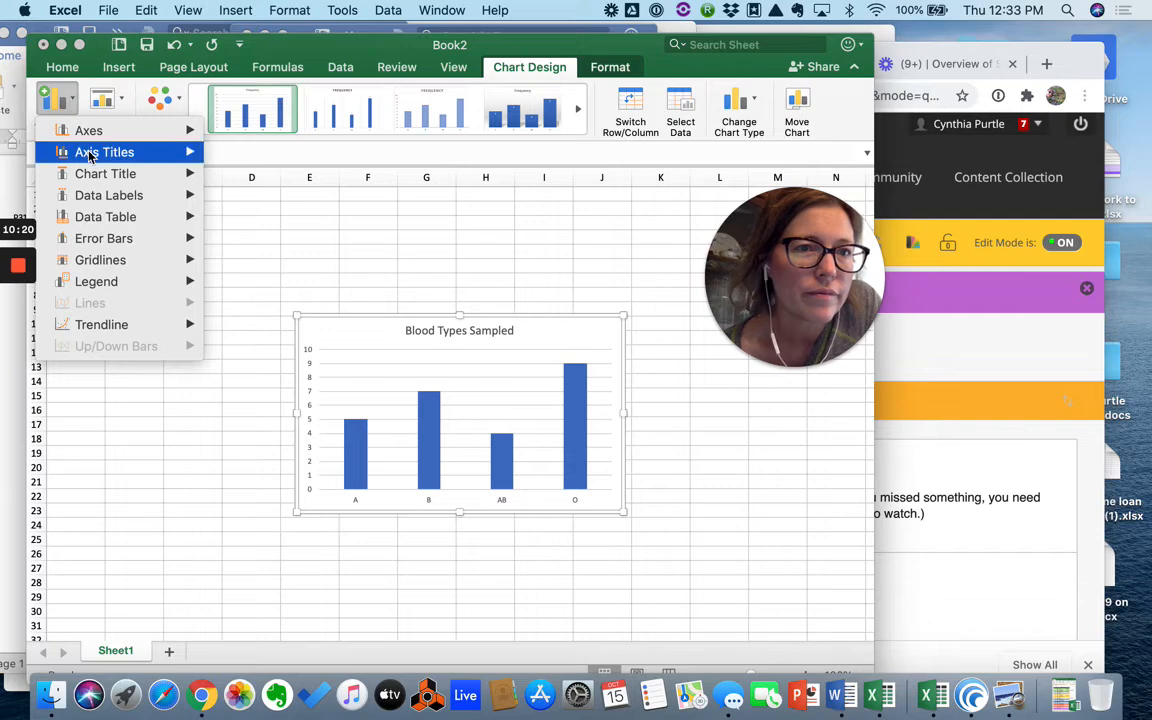
{"action": "mouse_move", "coordinate": [90, 156]}
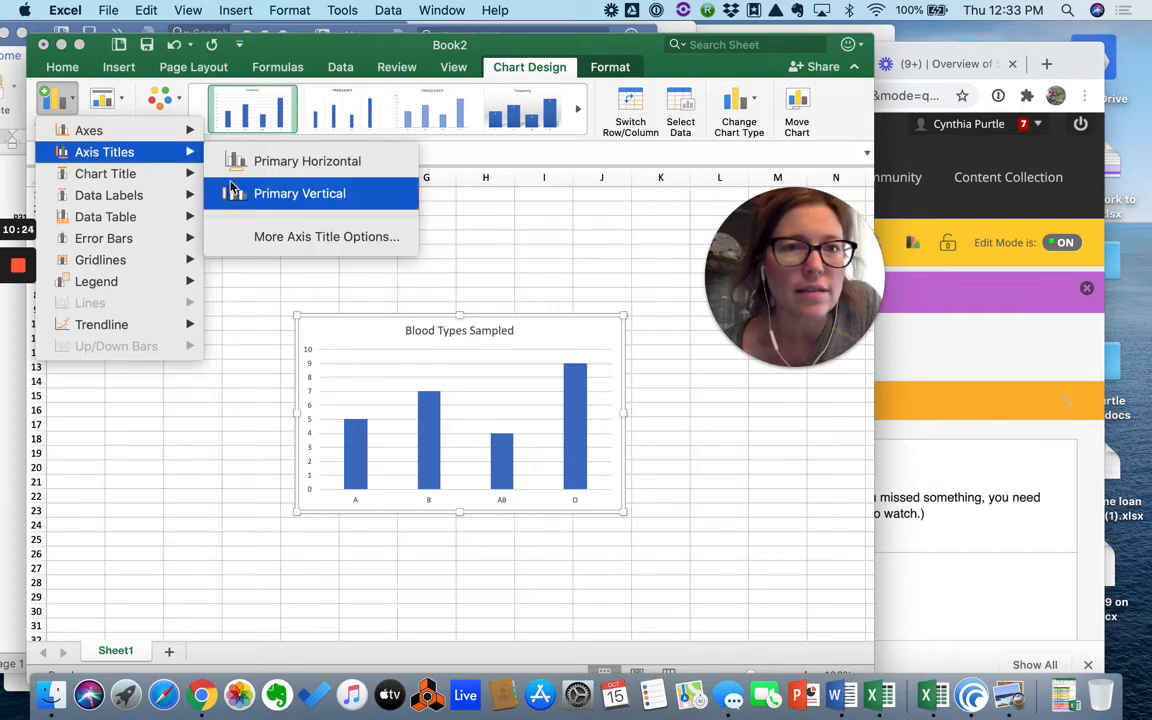
{"action": "left_click", "coordinate": [292, 160]}
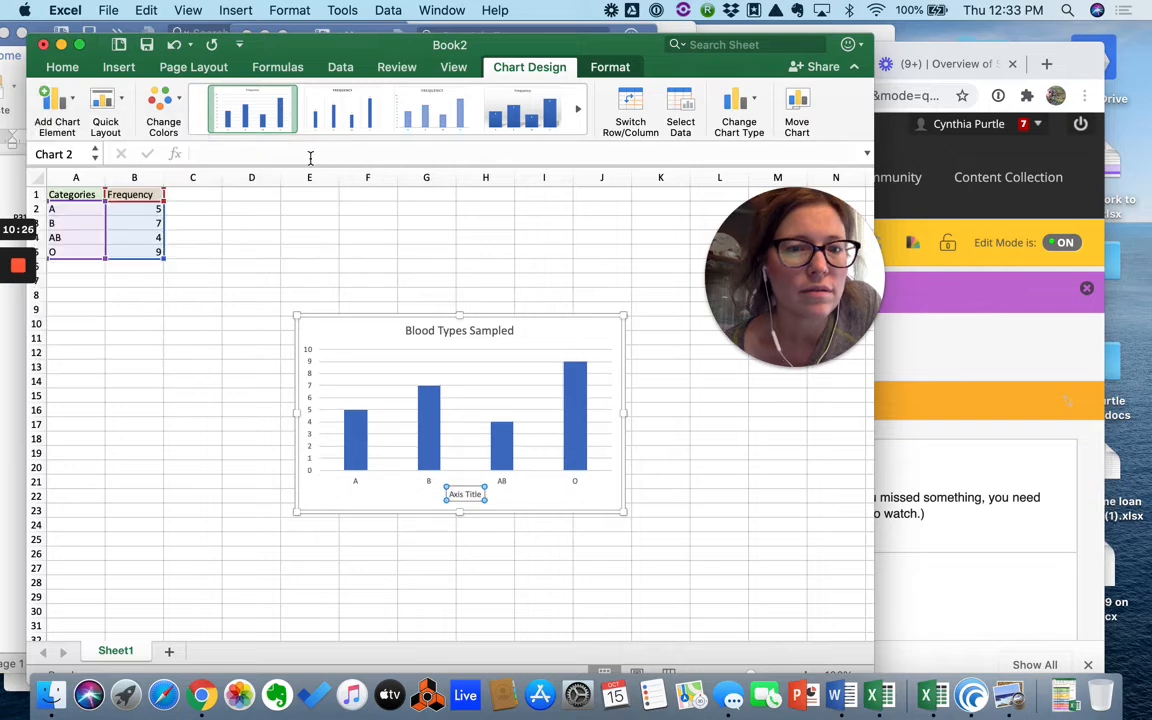
{"action": "left_click", "coordinate": [70, 104]}
{"action": "mouse_move", "coordinate": [120, 150]}
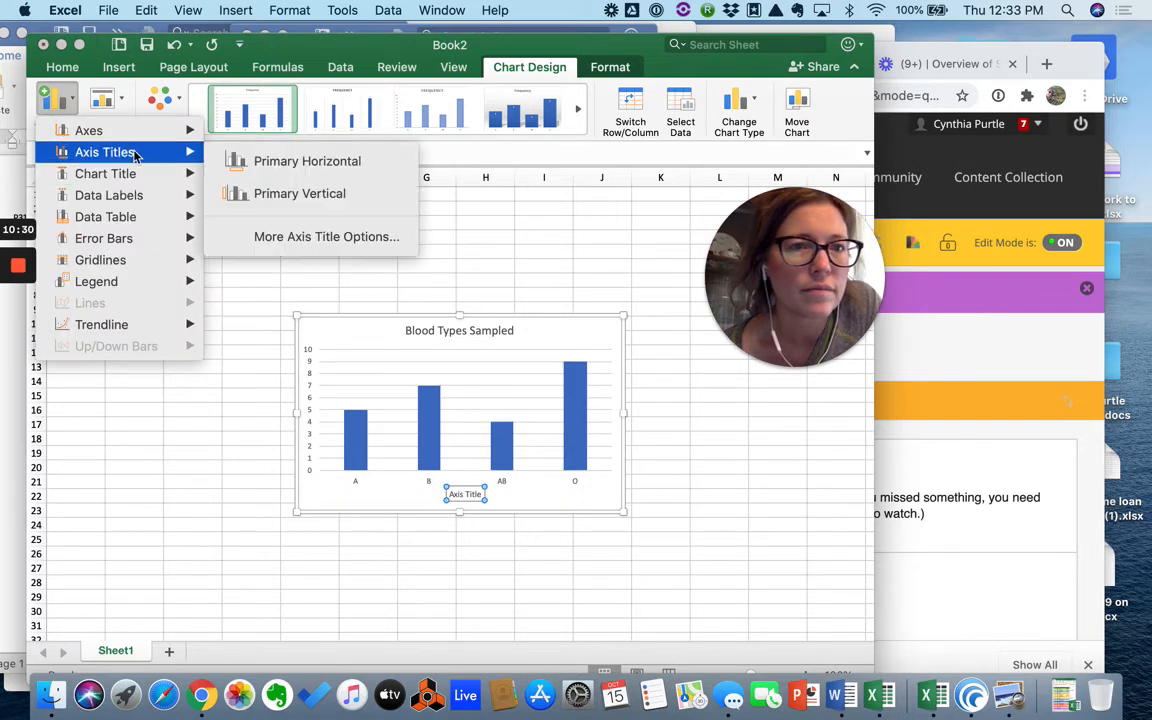
{"action": "left_click", "coordinate": [310, 194]}
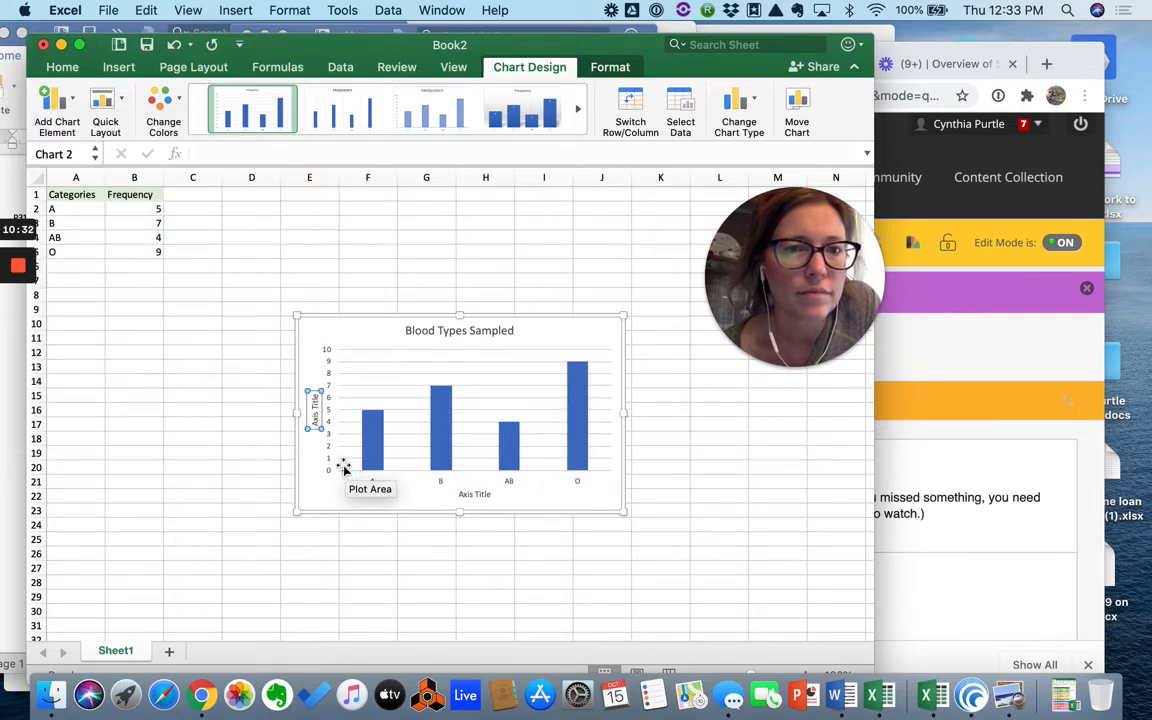
Change the column chart's horizontal axis title to "Blood Types"
{"action": "left_click", "coordinate": [483, 497]}
{"action": "double_click", "coordinate": [486, 499]}
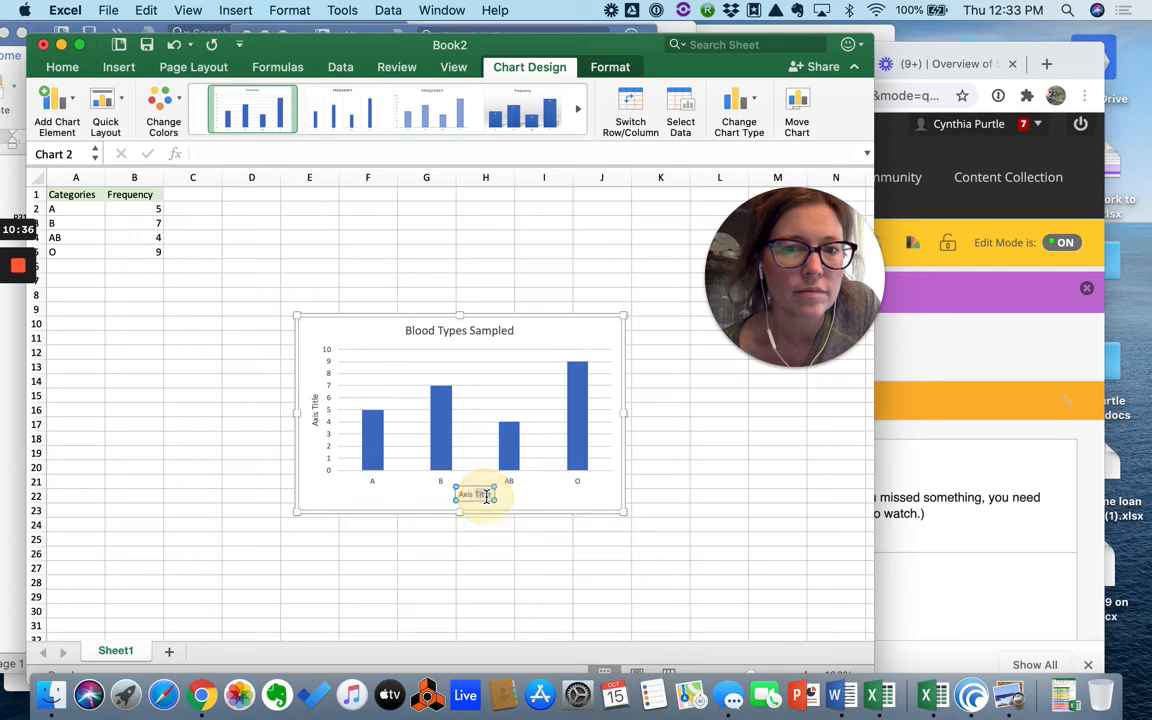
{"action": "double_click", "coordinate": [477, 497]}
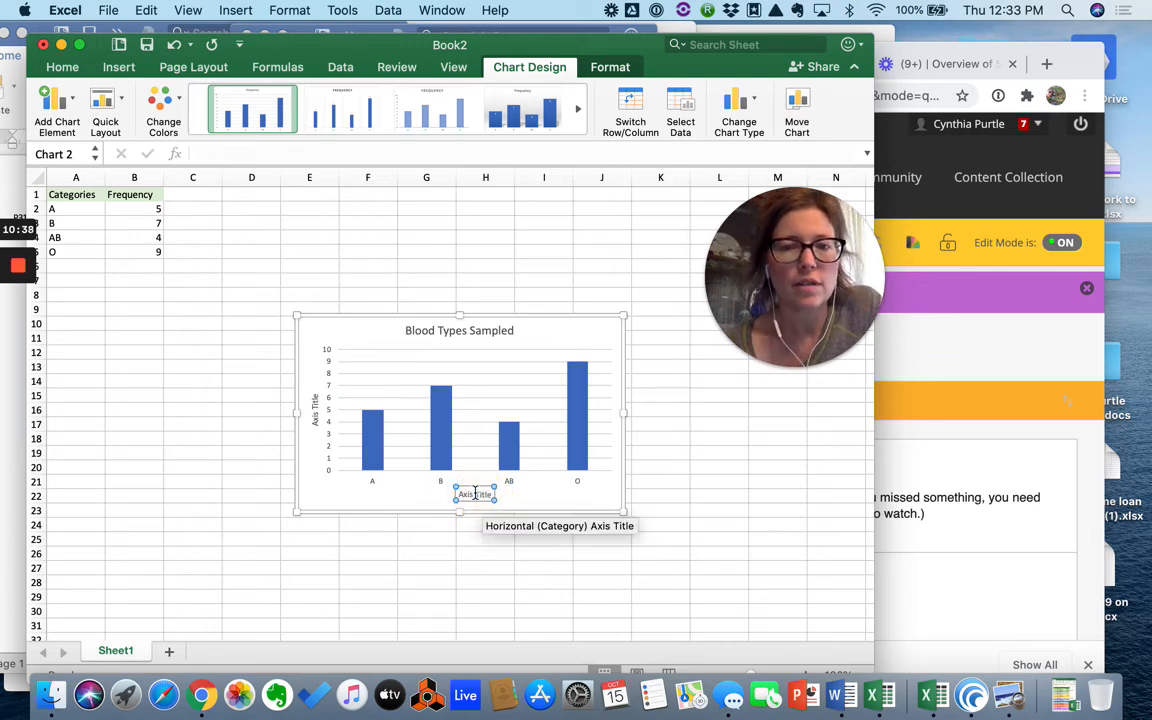
{"action": "key", "text": "BackSpace"}
{"action": "key", "text": "BackSpace"}
{"action": "key", "text": "BackSpace"}
{"action": "key", "text": "BackSpace"}
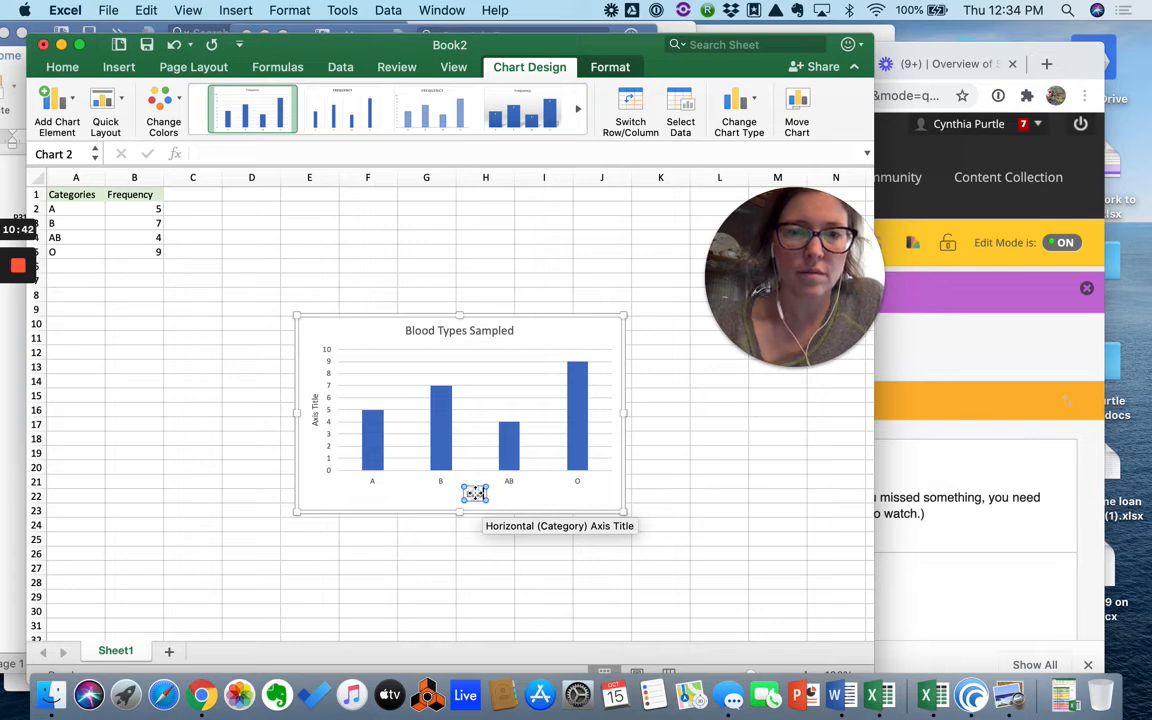
{"action": "type", "text": "Blood Types"}
Change the column chart's vertical axis title to "Frequency"
{"action": "left_click", "coordinate": [315, 412]}
{"action": "double_click", "coordinate": [315, 412]}
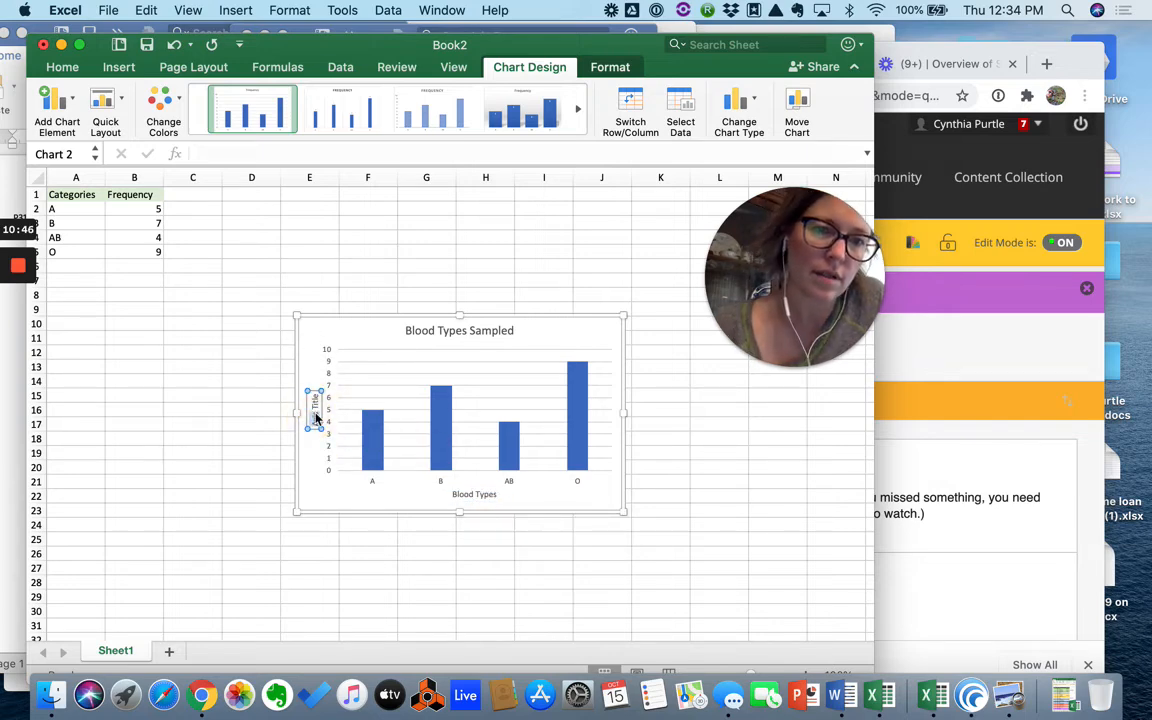
{"action": "key", "text": "BackSpace"}
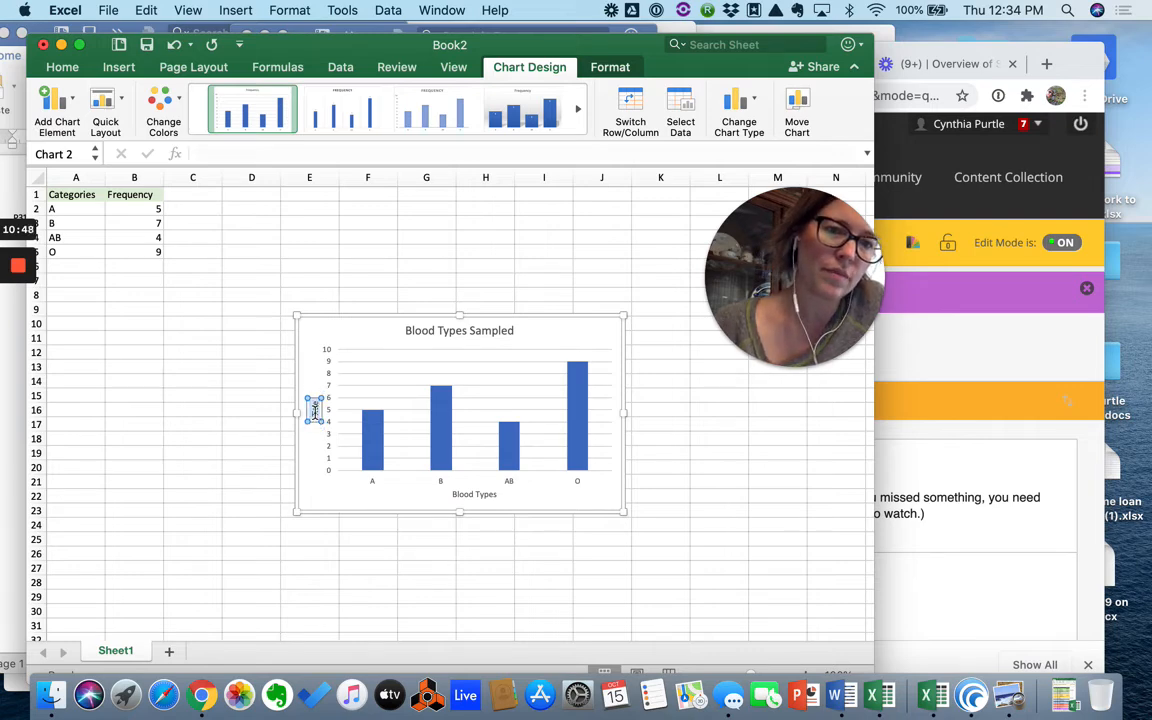
{"action": "type", "text": "Frequency"}
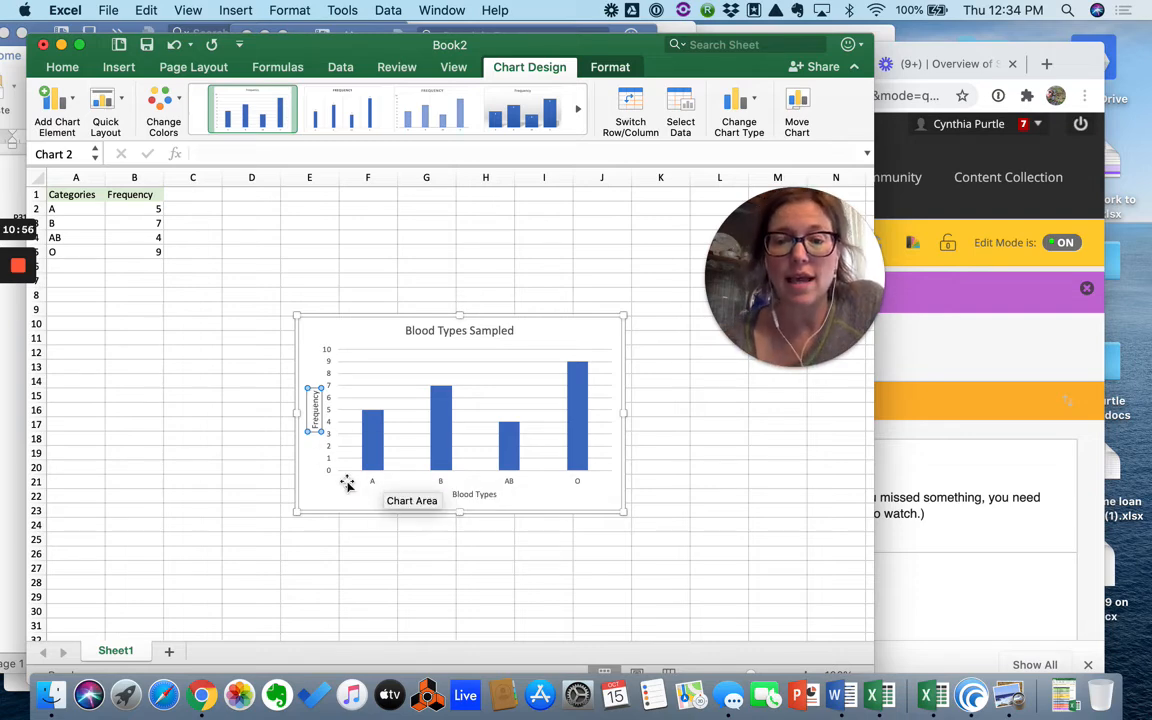
Try appending "(in hundreds)" to the vertical axis title, and remove that addition again
{"action": "type", "text": "(in hundreds)"}
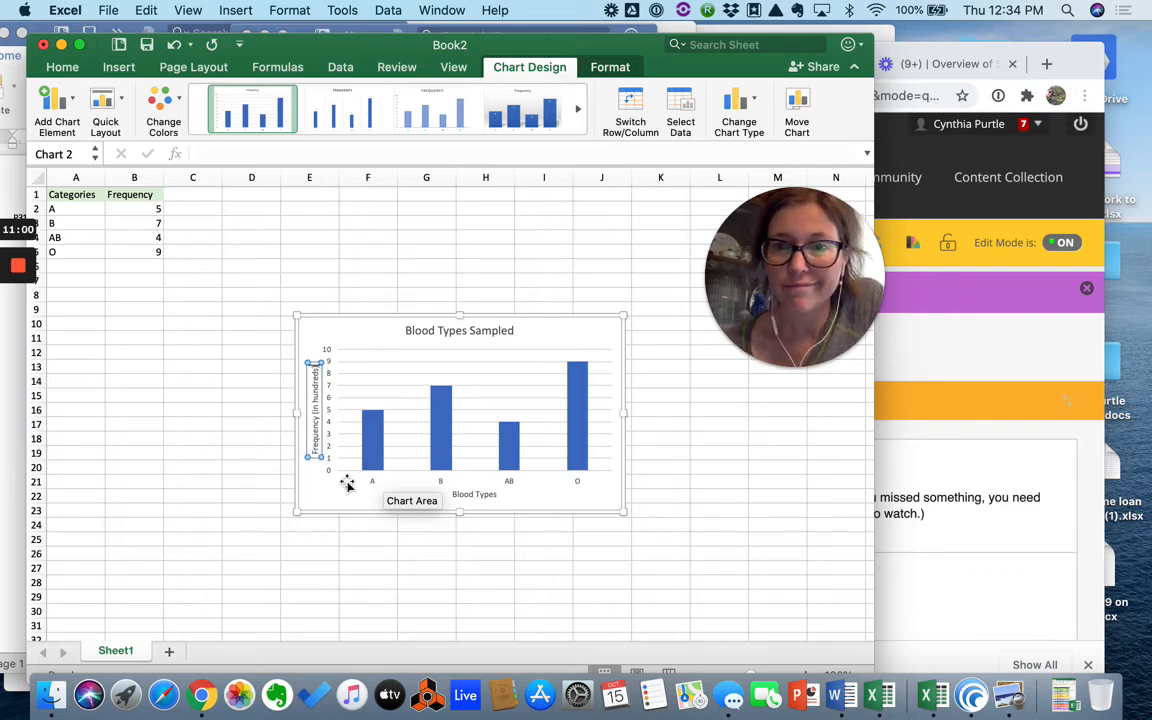
{"action": "key", "text": "BackSpace"}
{"action": "key", "text": "BackSpace"}
{"action": "key", "text": "BackSpace"}
{"action": "key", "text": "BackSpace"}
{"action": "key", "text": "BackSpace"}
{"action": "key", "text": "BackSpace"}
{"action": "key", "text": "BackSpace"}
{"action": "key", "text": "BackSpace"}
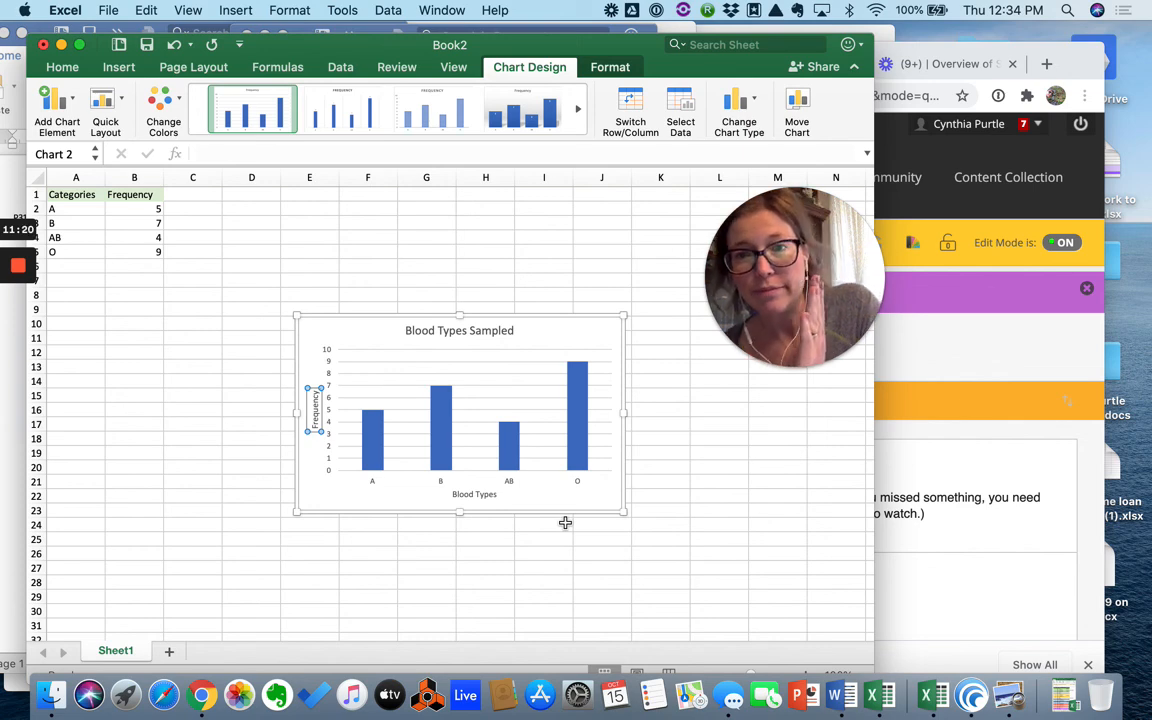
{"action": "mouse_move", "coordinate": [7, 398]}
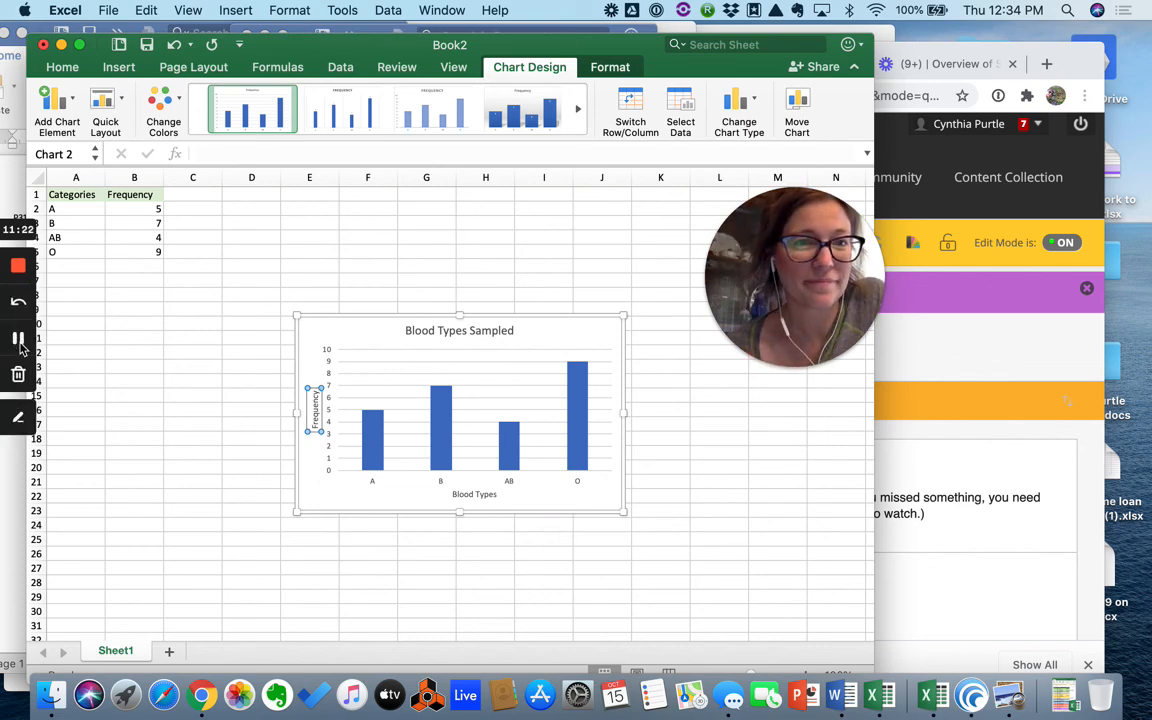